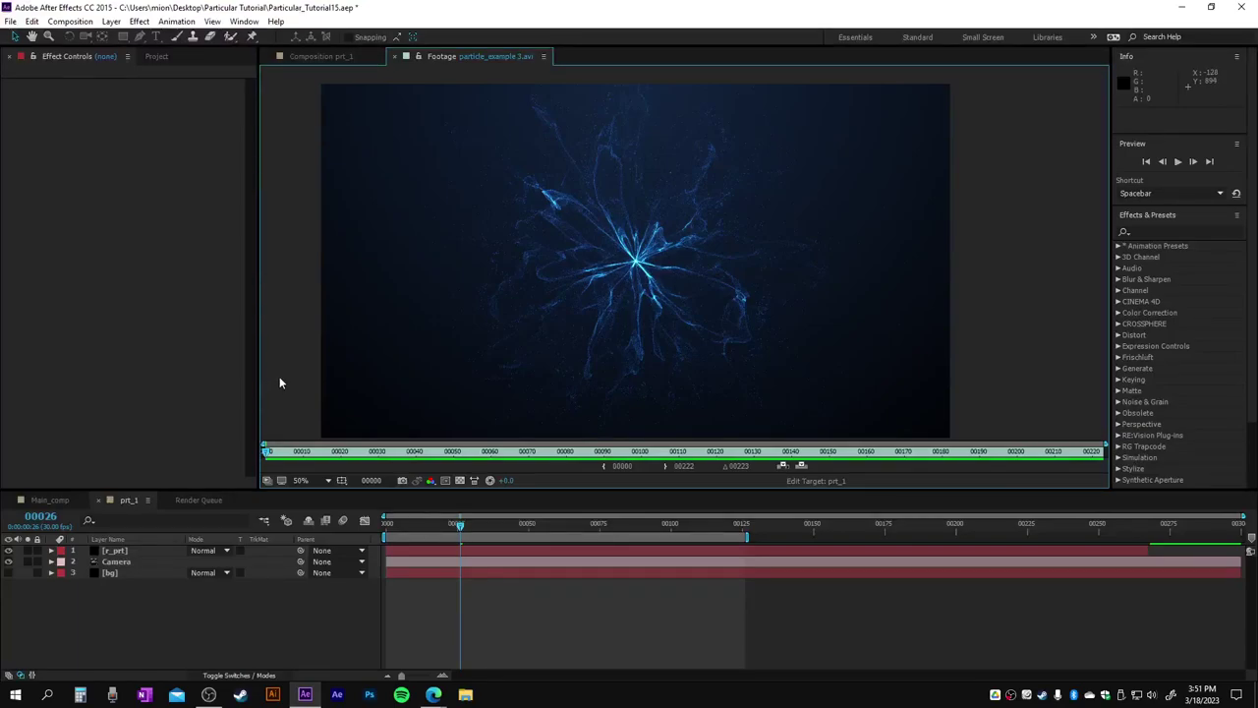
Step: Play the reference particle footage, stop it, and scrub back to the burst
{"action": "key", "text": "space"}
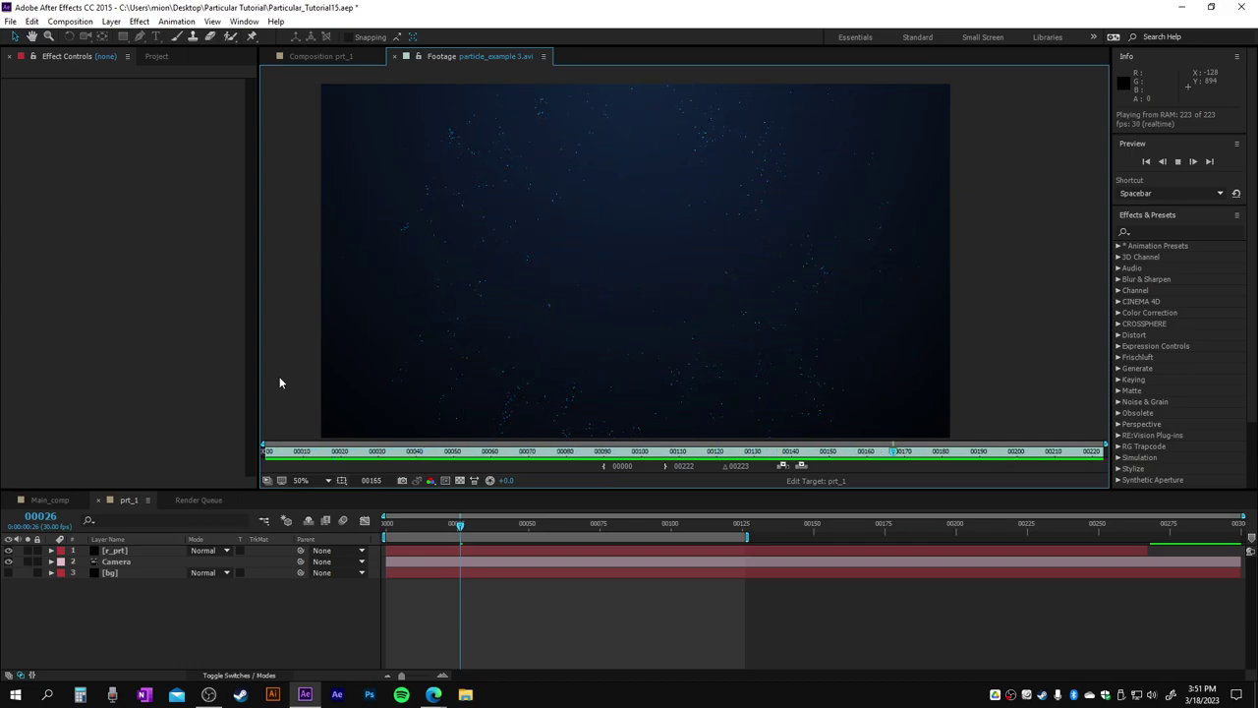
{"action": "key", "text": "space"}
{"action": "left_click_drag", "start_coordinate": [313, 452], "coordinate": [499, 452]}
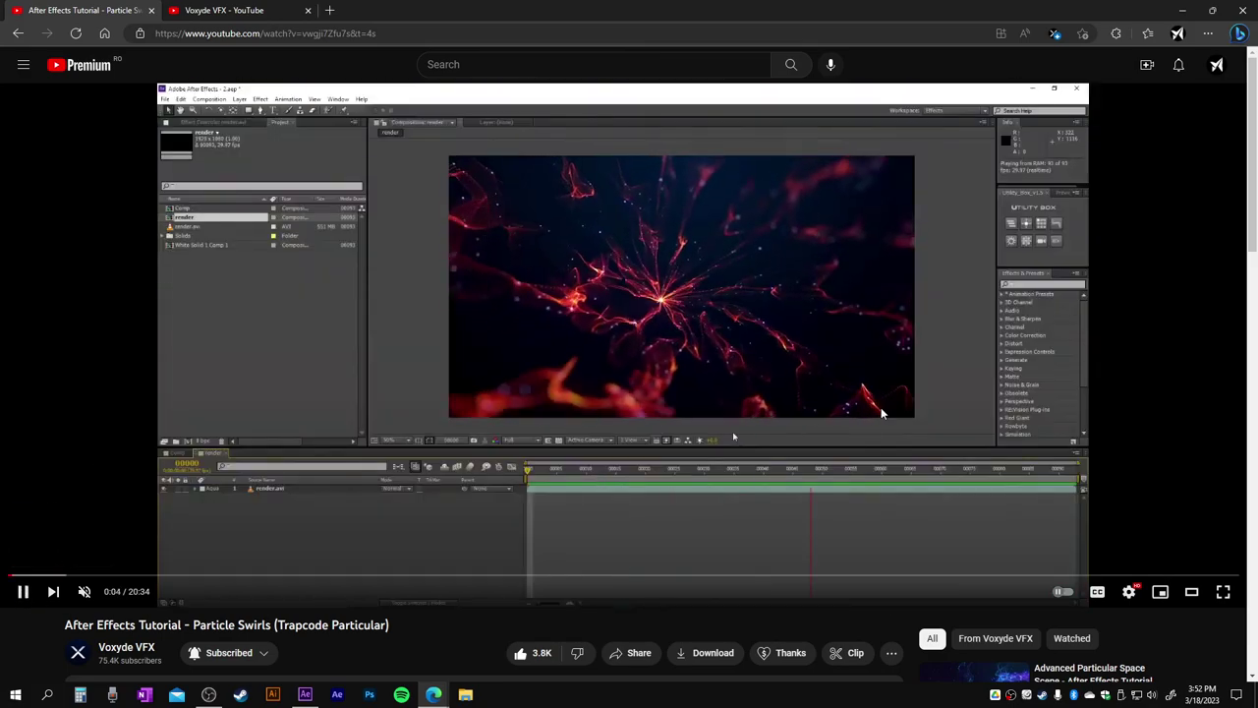
Step: Pause the Particle Swirls tutorial at 0:04 and scroll down to its description's project link
{"action": "left_click", "coordinate": [744, 439]}
{"action": "scroll", "coordinate": [386, 566], "scroll_direction": "down", "scroll_amount": 2}
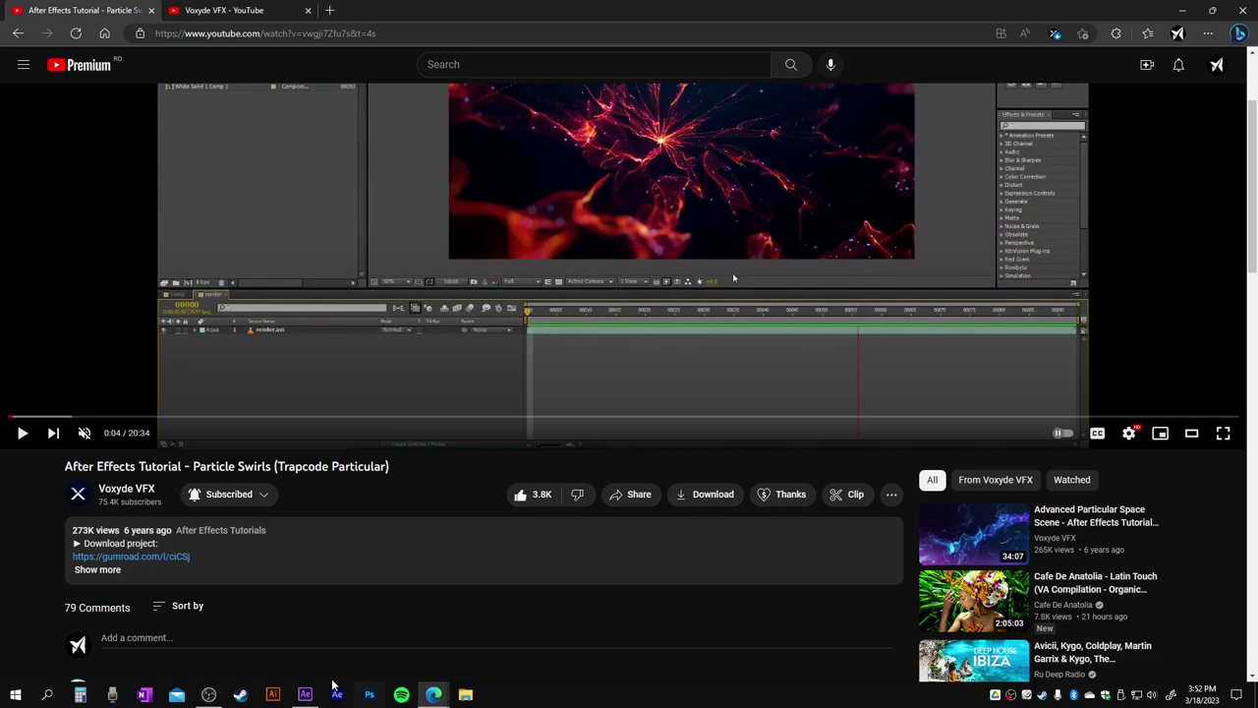
Step: Back in After Effects, create a new 1920×1080 composition, Comp 1
{"action": "left_click", "coordinate": [305, 694]}
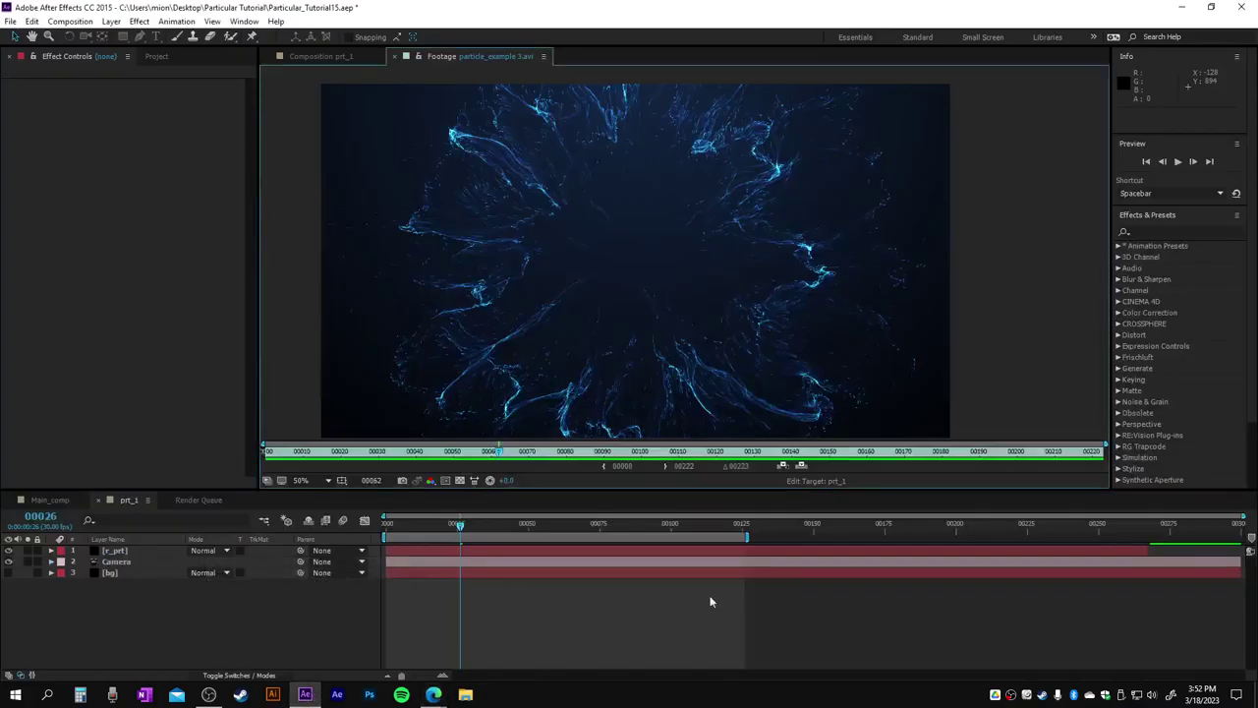
{"action": "left_click", "coordinate": [246, 638]}
{"action": "left_click", "coordinate": [155, 57]}
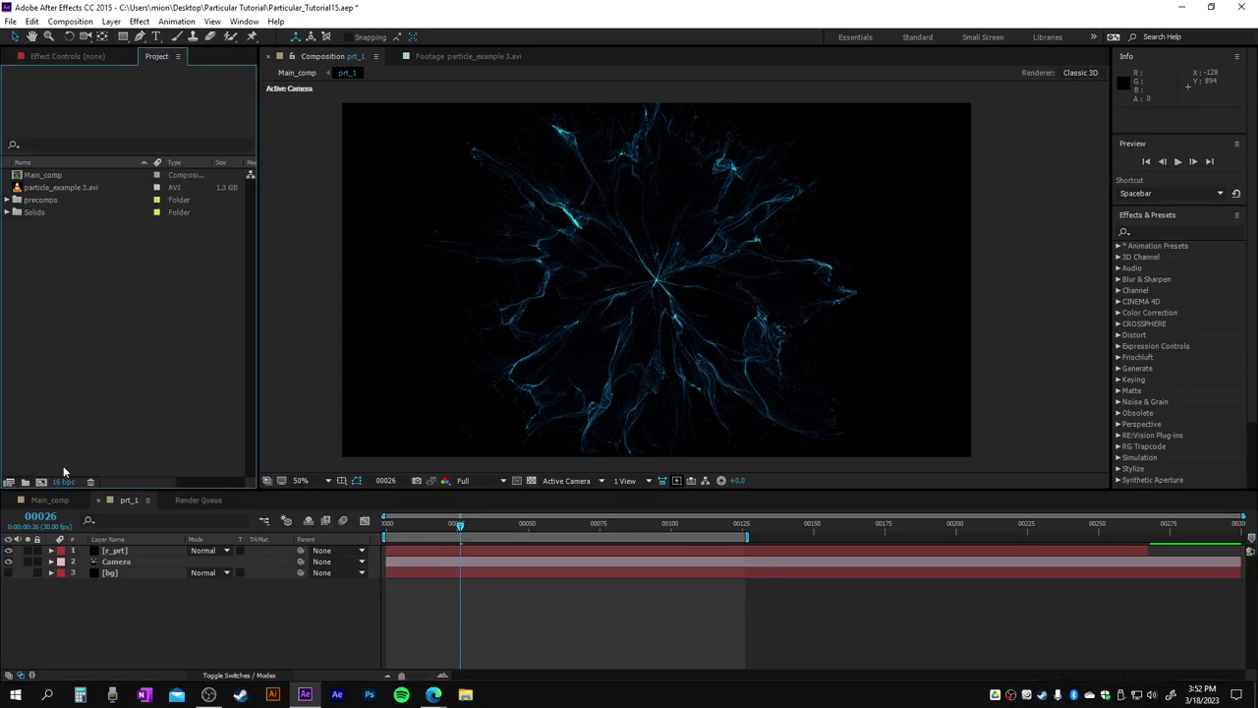
{"action": "left_click", "coordinate": [41, 482]}
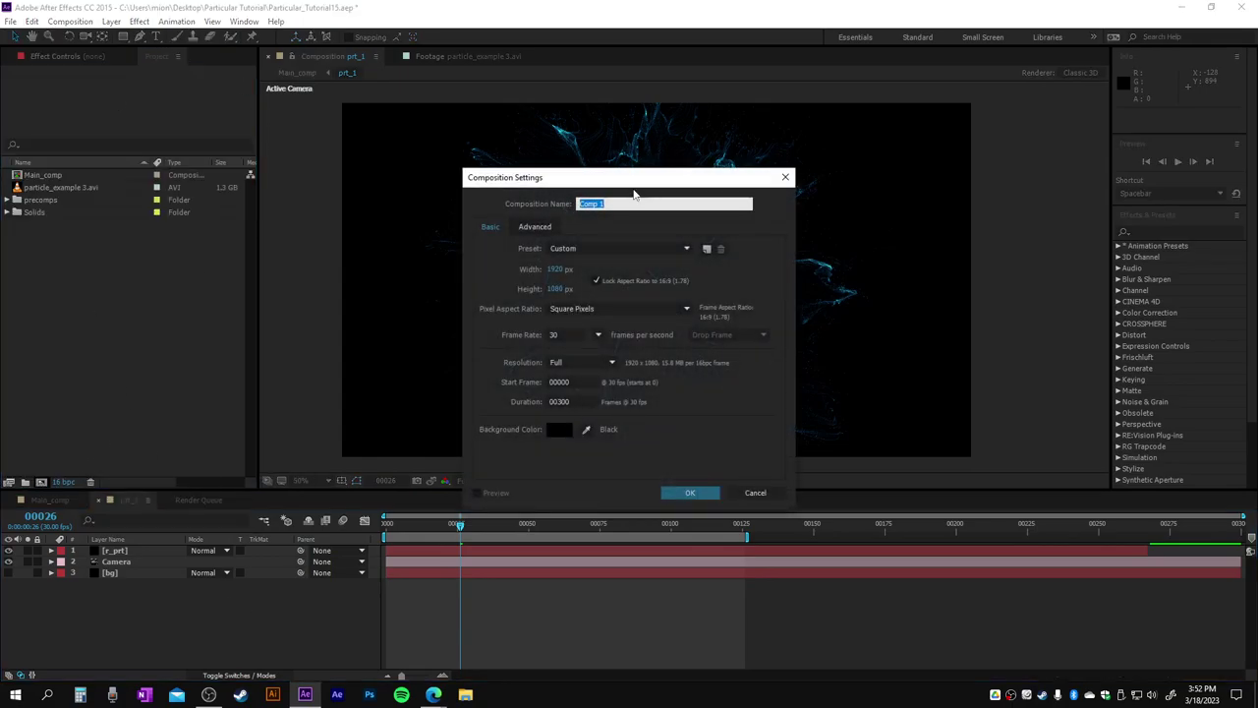
{"action": "left_click", "coordinate": [680, 493]}
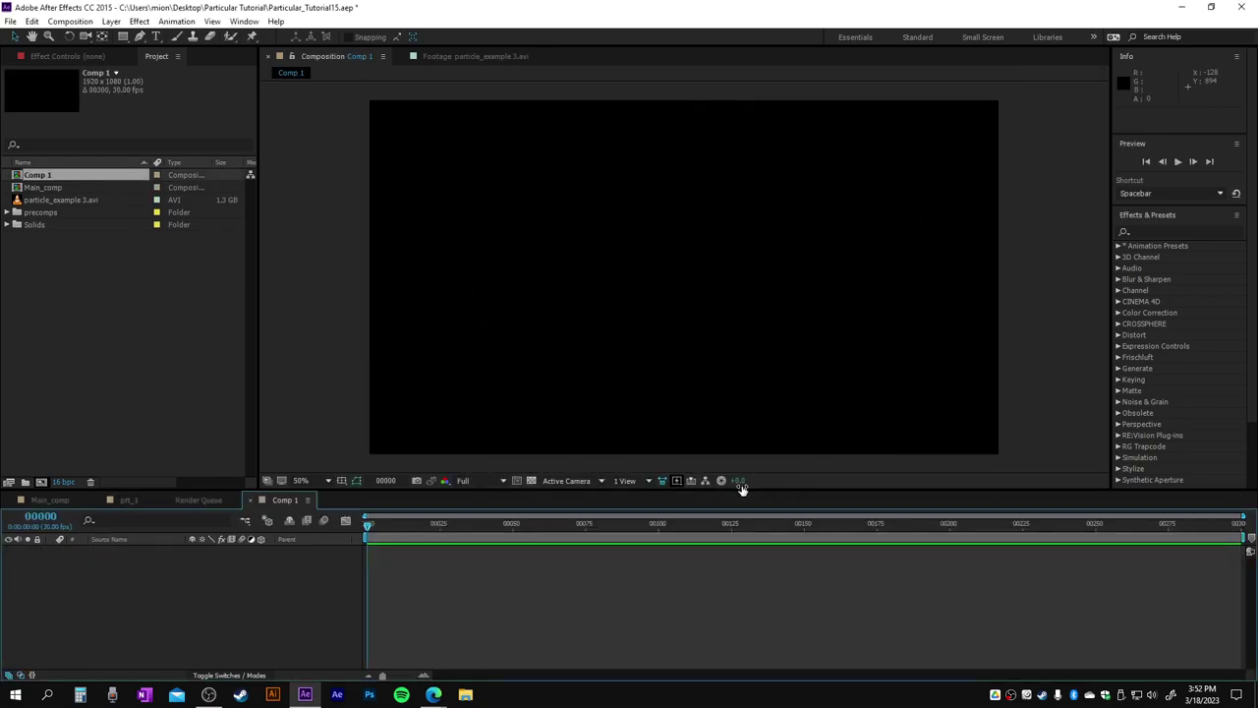
Step: Add a new black solid layer, Black Solid 2, to Comp 1
{"action": "right_click", "coordinate": [164, 581]}
{"action": "mouse_move", "coordinate": [246, 455]}
{"action": "left_click", "coordinate": [365, 484]}
{"action": "left_click", "coordinate": [666, 462]}
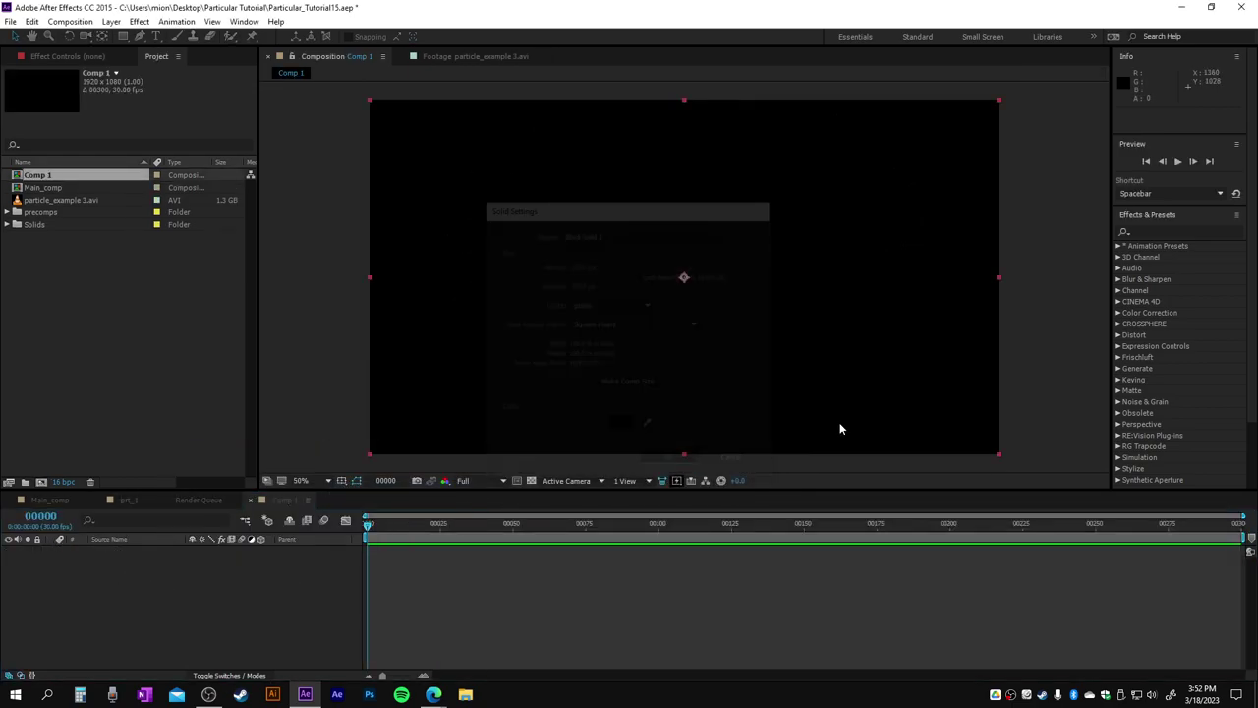
Step: Apply Trapcode Particular to the solid and scrub the timeline to preview the particles
{"action": "left_click", "coordinate": [81, 59]}
{"action": "right_click", "coordinate": [112, 233]}
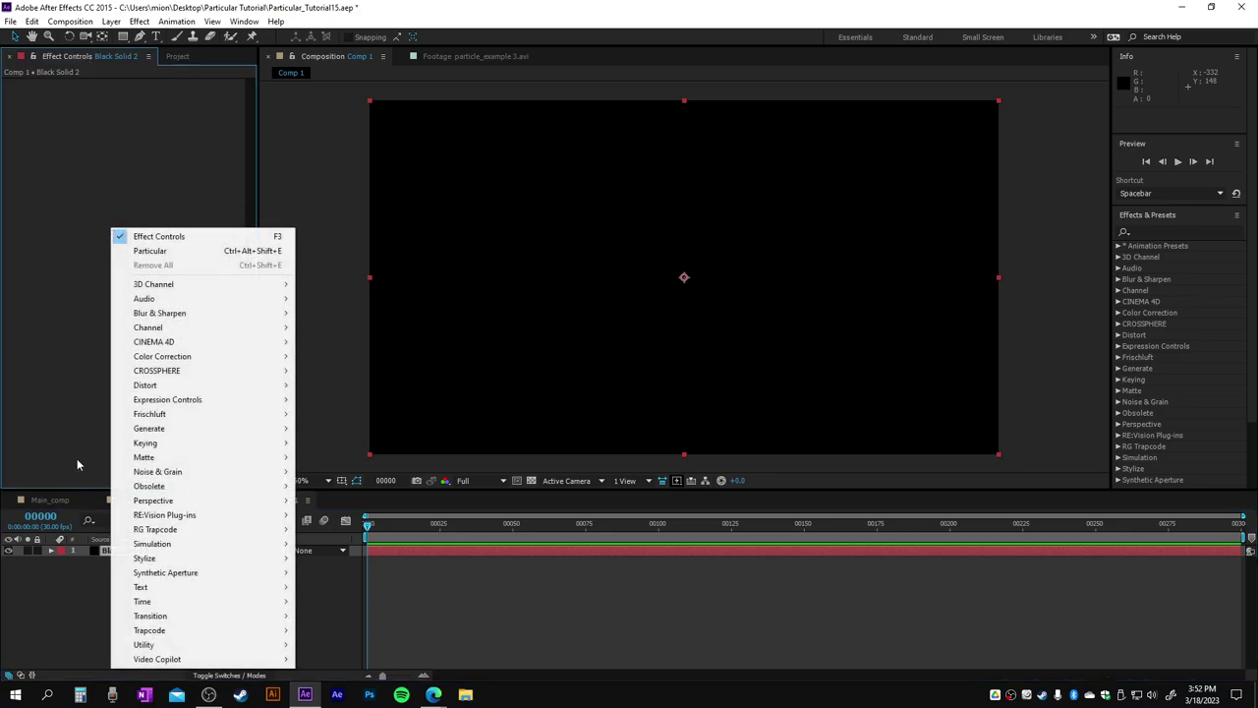
{"action": "mouse_move", "coordinate": [243, 630]}
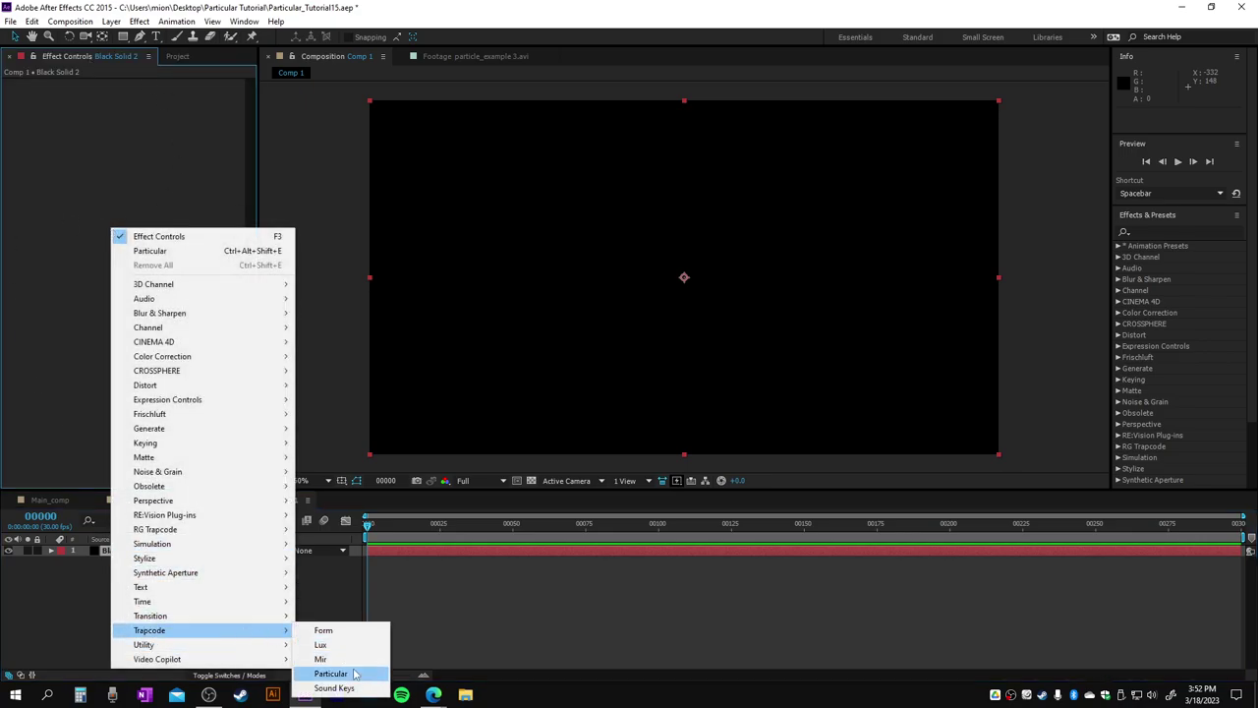
{"action": "left_click", "coordinate": [334, 671]}
{"action": "left_click_drag", "start_coordinate": [374, 523], "coordinate": [593, 523]}
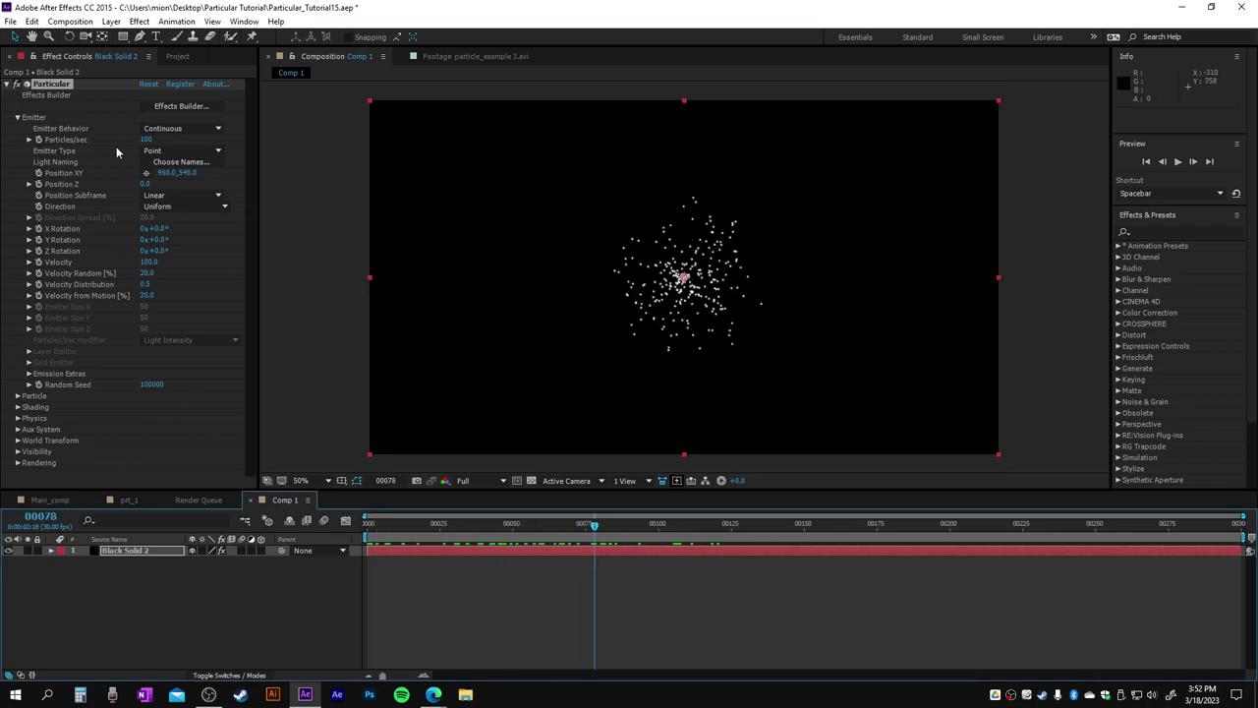
Step: Keyframe Particles/sec at 10000 on frame 0, then 0 two frames later, and preview the burst
{"action": "left_click", "coordinate": [371, 523]}
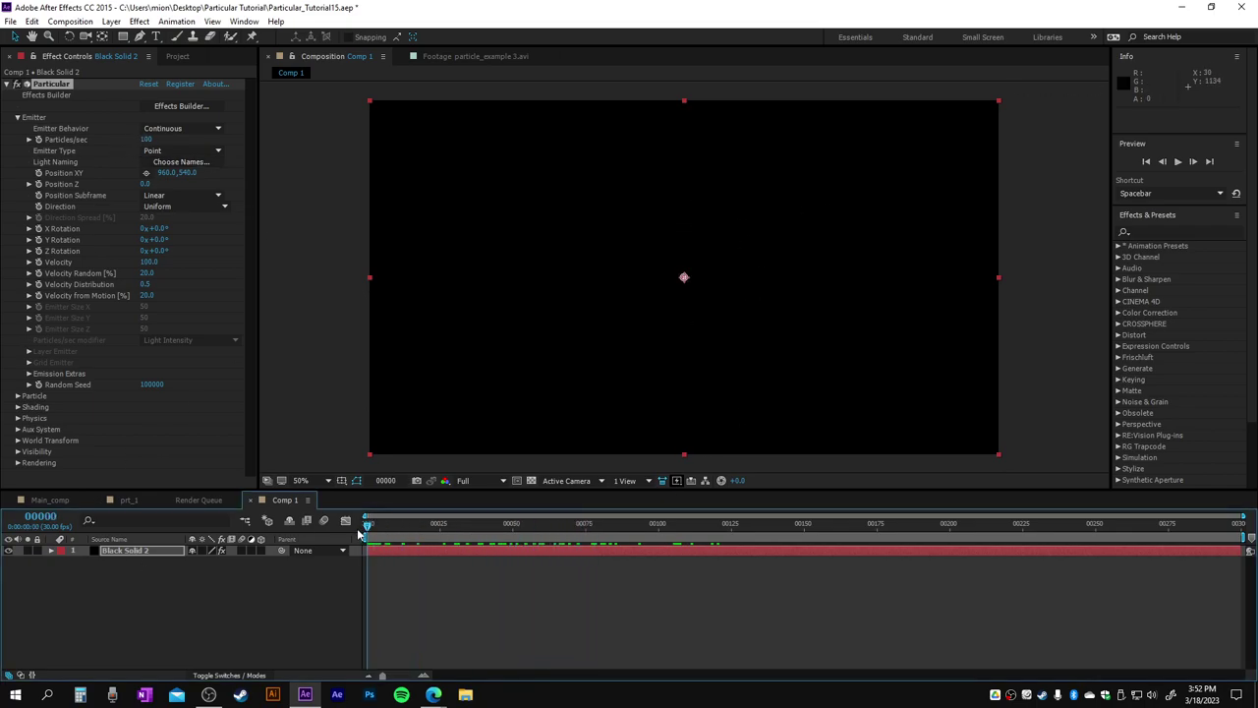
{"action": "left_click", "coordinate": [147, 139]}
{"action": "type", "text": "10000"}
{"action": "key", "text": "Return"}
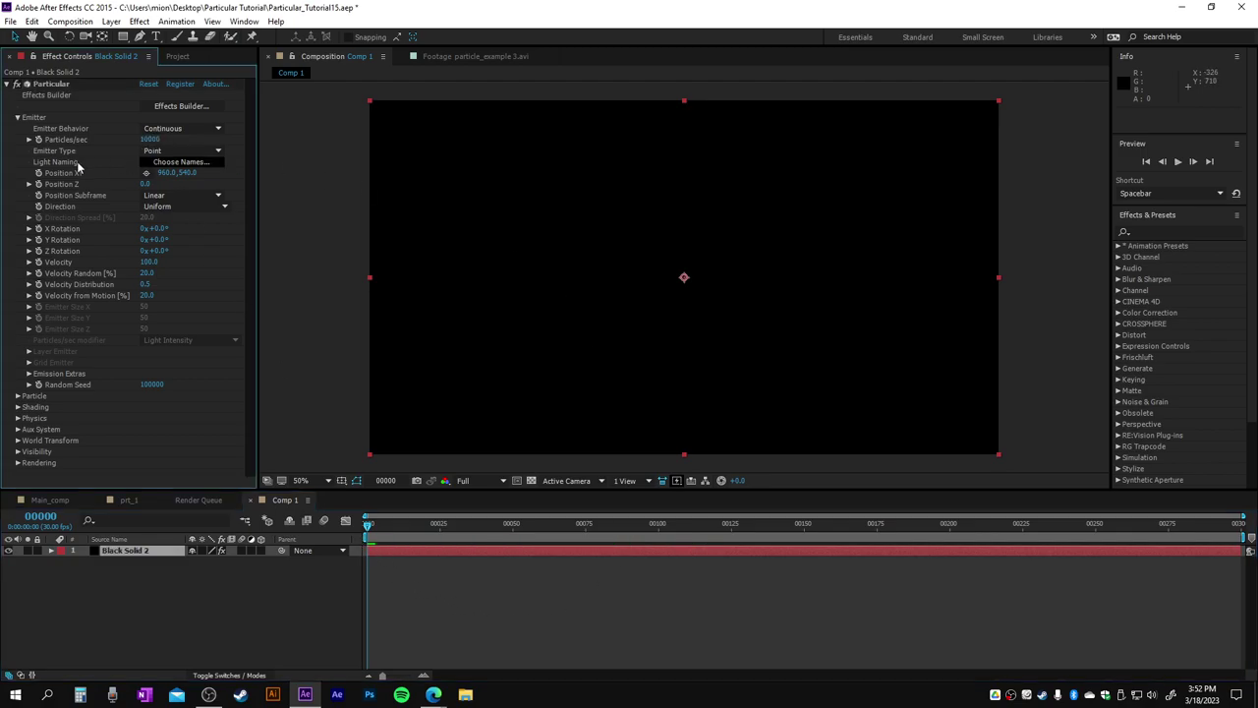
{"action": "left_click", "coordinate": [370, 526]}
{"action": "left_click", "coordinate": [373, 525]}
{"action": "left_click", "coordinate": [153, 141]}
{"action": "type", "text": "0"}
{"action": "key", "text": "Return"}
{"action": "key", "text": "space"}
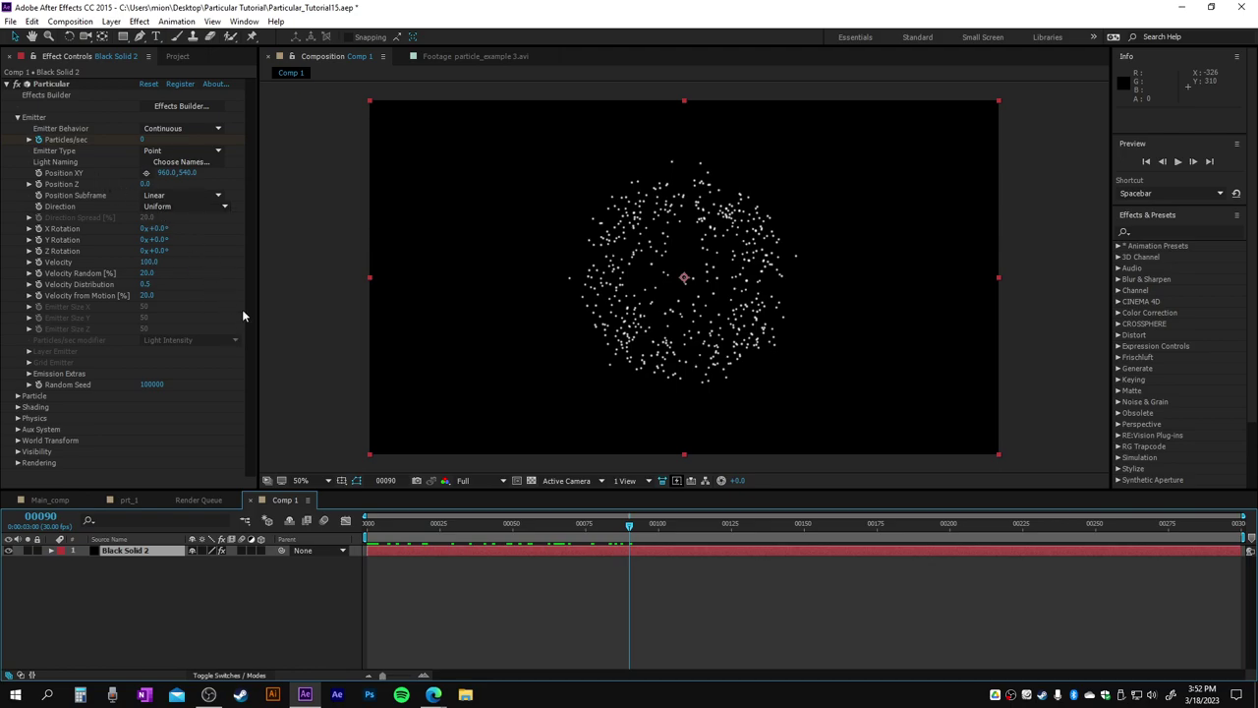
Step: Set Emitter Type to Sphere and Direction to Disc with 0 Direction Spread
{"action": "left_click", "coordinate": [186, 152]}
{"action": "left_click", "coordinate": [193, 197]}
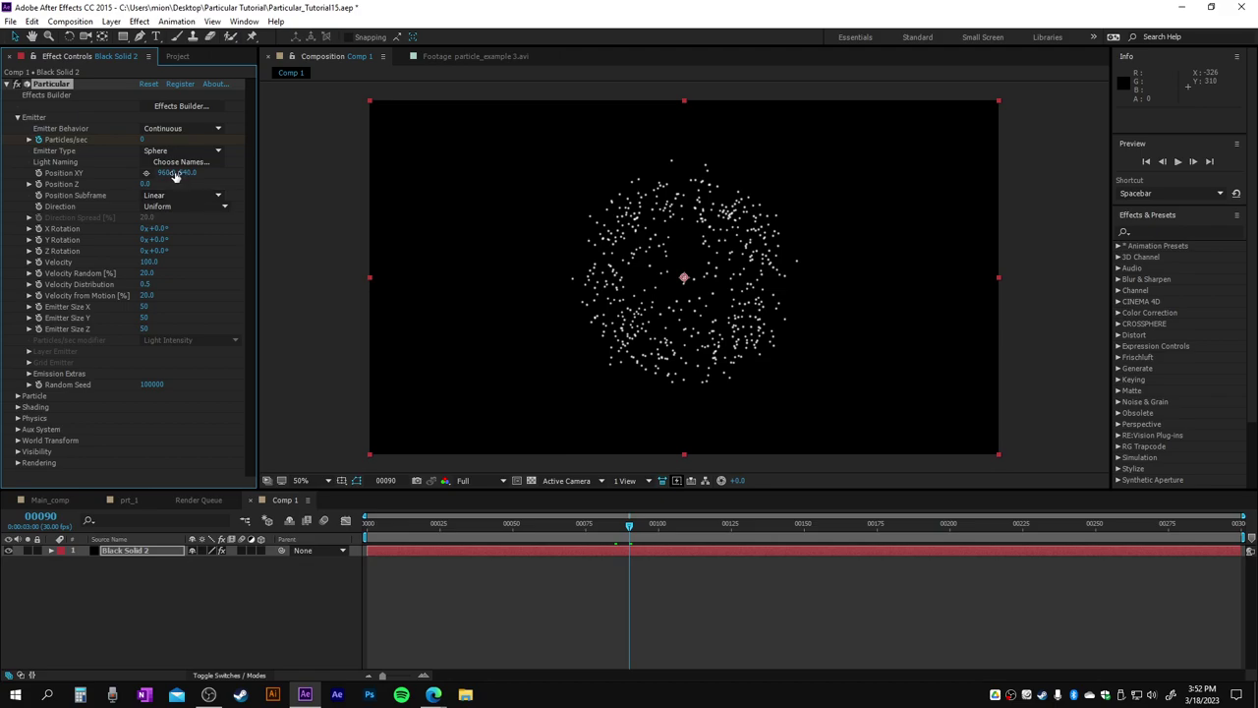
{"action": "left_click", "coordinate": [182, 209]}
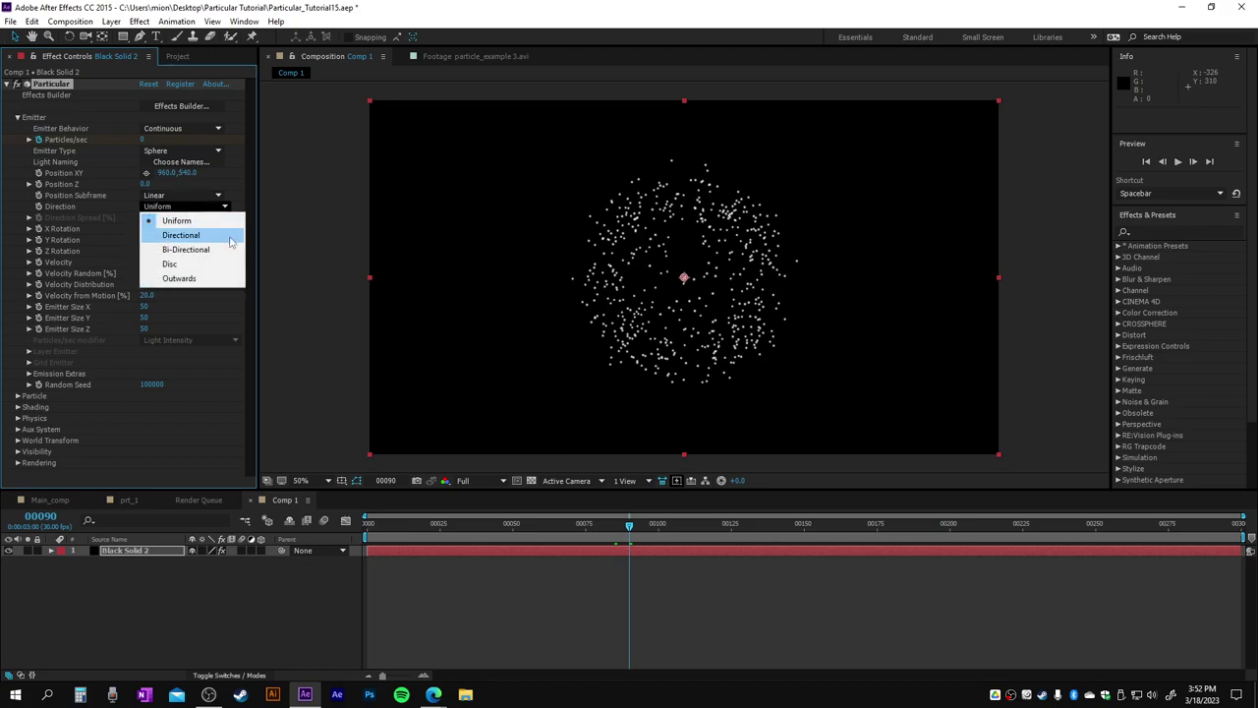
{"action": "left_click", "coordinate": [205, 261]}
{"action": "left_click", "coordinate": [146, 217]}
{"action": "type", "text": "0"}
{"action": "key", "text": "Return"}
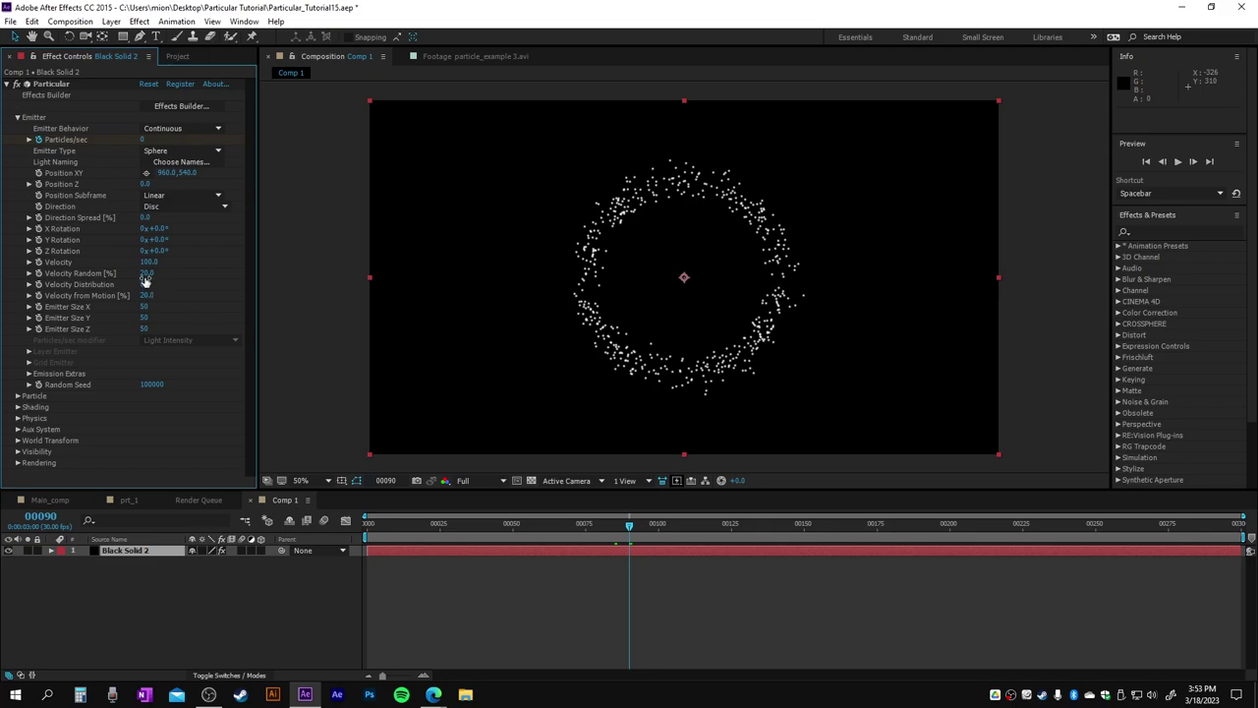
Step: Set Velocity to 750, with Velocity Random and Velocity from Motion both 0
{"action": "mouse_move", "coordinate": [149, 262]}
{"action": "left_mouse_down"}
{"action": "mouse_move", "coordinate": [212, 261]}
{"action": "mouse_move", "coordinate": [165, 261]}
{"action": "left_mouse_up"}
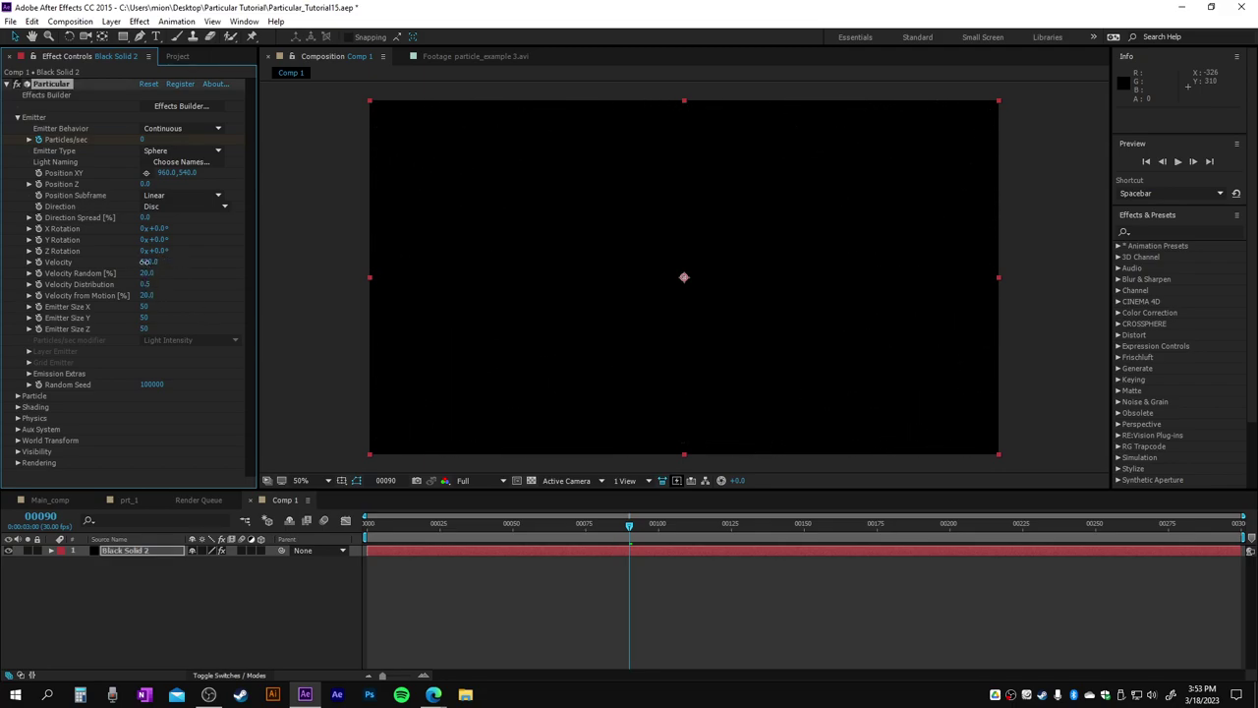
{"action": "left_click", "coordinate": [150, 262]}
{"action": "type", "text": "750"}
{"action": "key", "text": "Return"}
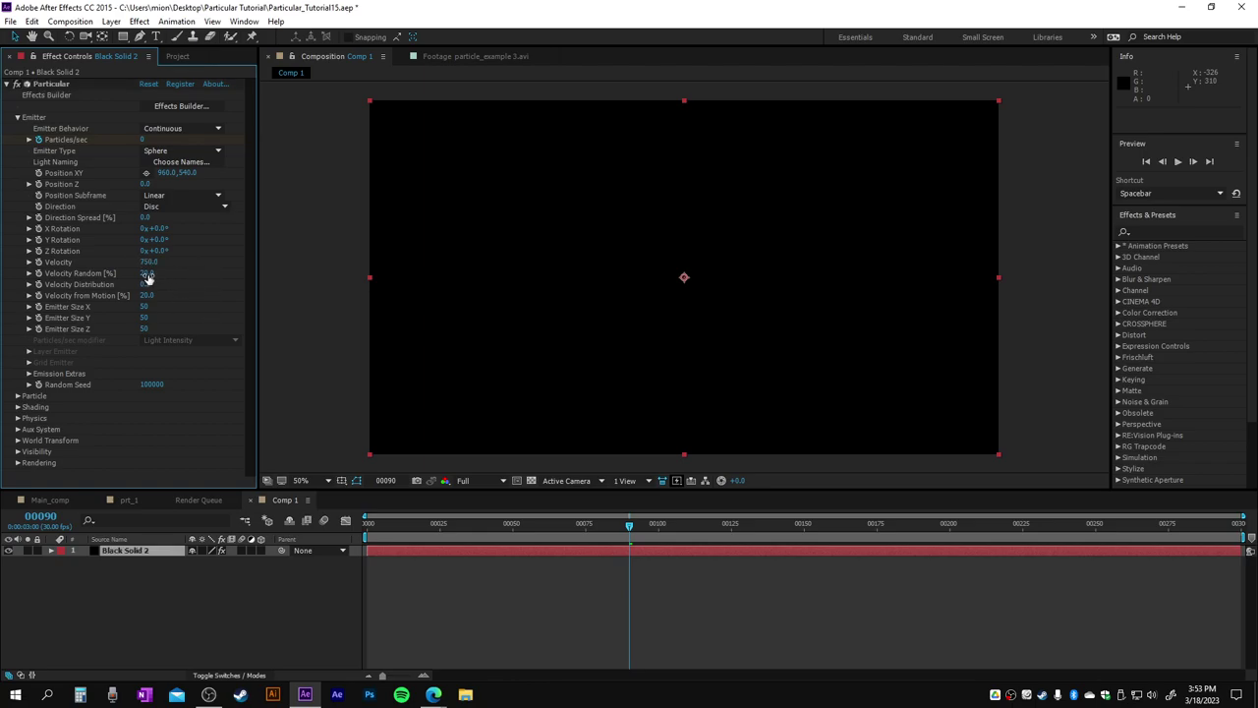
{"action": "left_click", "coordinate": [146, 273]}
{"action": "type", "text": "0"}
{"action": "left_click", "coordinate": [146, 295]}
{"action": "type", "text": "0"}
{"action": "key", "text": "Return"}
Step: Set the emitter size to 100 × 100 × 0
{"action": "left_click", "coordinate": [140, 329]}
{"action": "type", "text": "0"}
{"action": "left_click", "coordinate": [146, 306]}
{"action": "type", "text": "100"}
{"action": "key", "text": "Return"}
{"action": "left_click", "coordinate": [146, 317]}
{"action": "type", "text": "100"}
{"action": "key", "text": "Return"}
Step: In Particle settings, set Life Random to 50% and particle Size to 0.8
{"action": "left_click", "coordinate": [17, 395]}
{"action": "scroll", "coordinate": [90, 436], "scroll_direction": "down", "scroll_amount": 3}
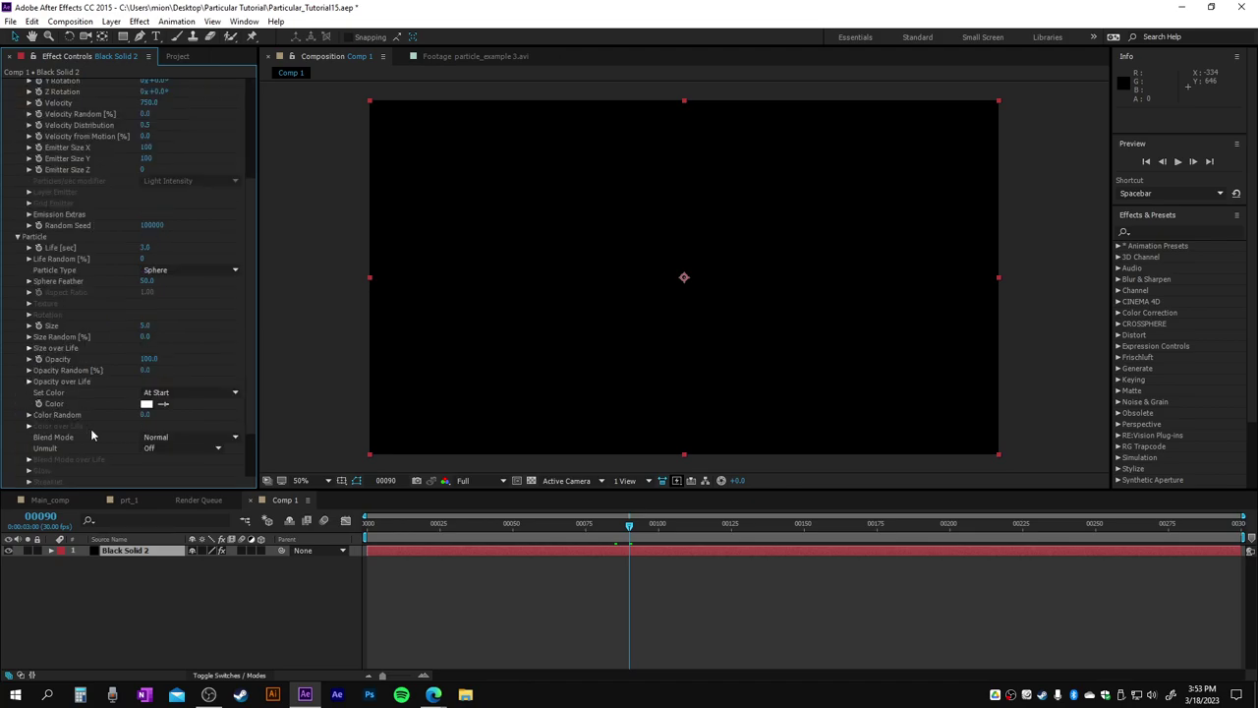
{"action": "left_click", "coordinate": [147, 259]}
{"action": "type", "text": "50"}
{"action": "key", "text": "Return"}
{"action": "type", "text": "0"}
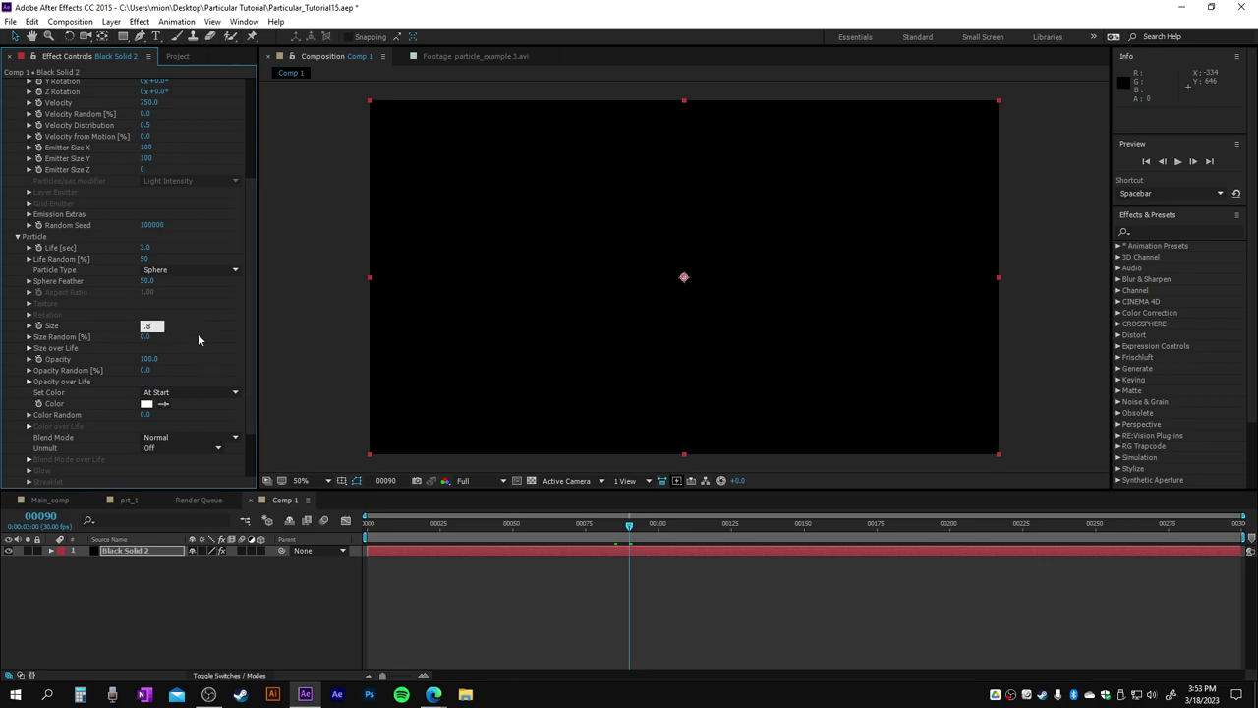
{"action": "key", "text": "Return"}
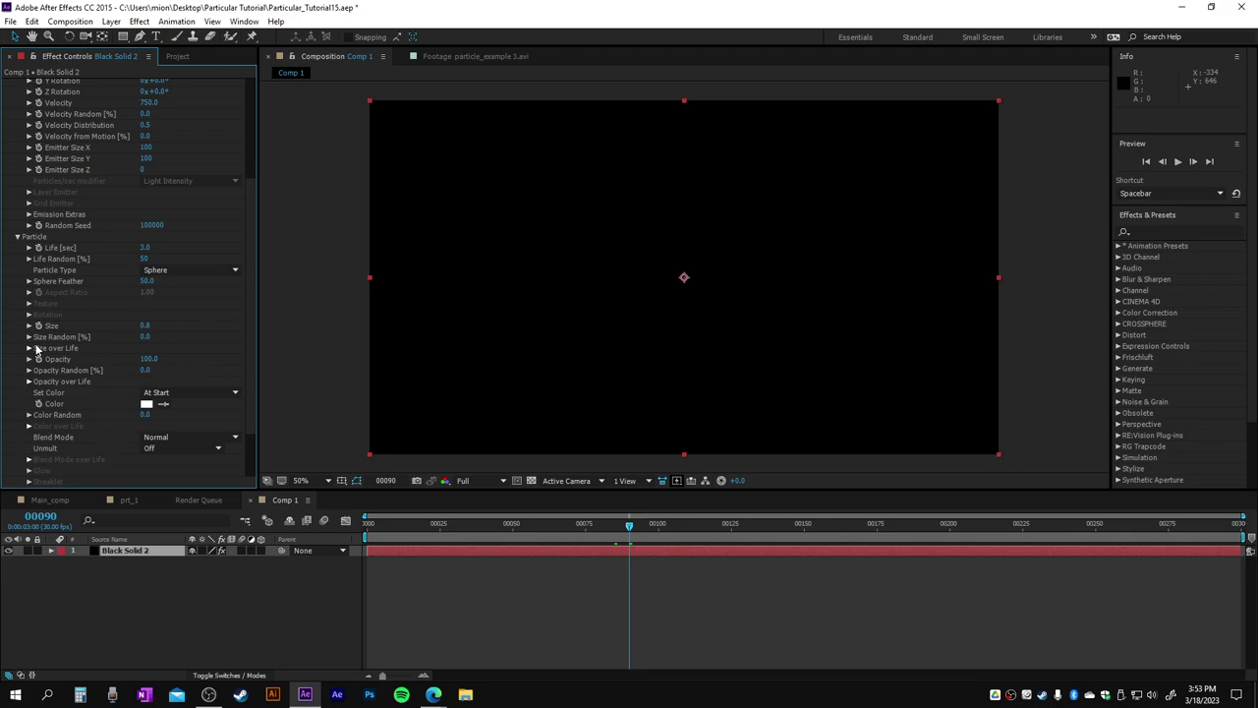
Step: Set Size Random to 50% and reshape the Size over Life curve
{"action": "left_click", "coordinate": [29, 336]}
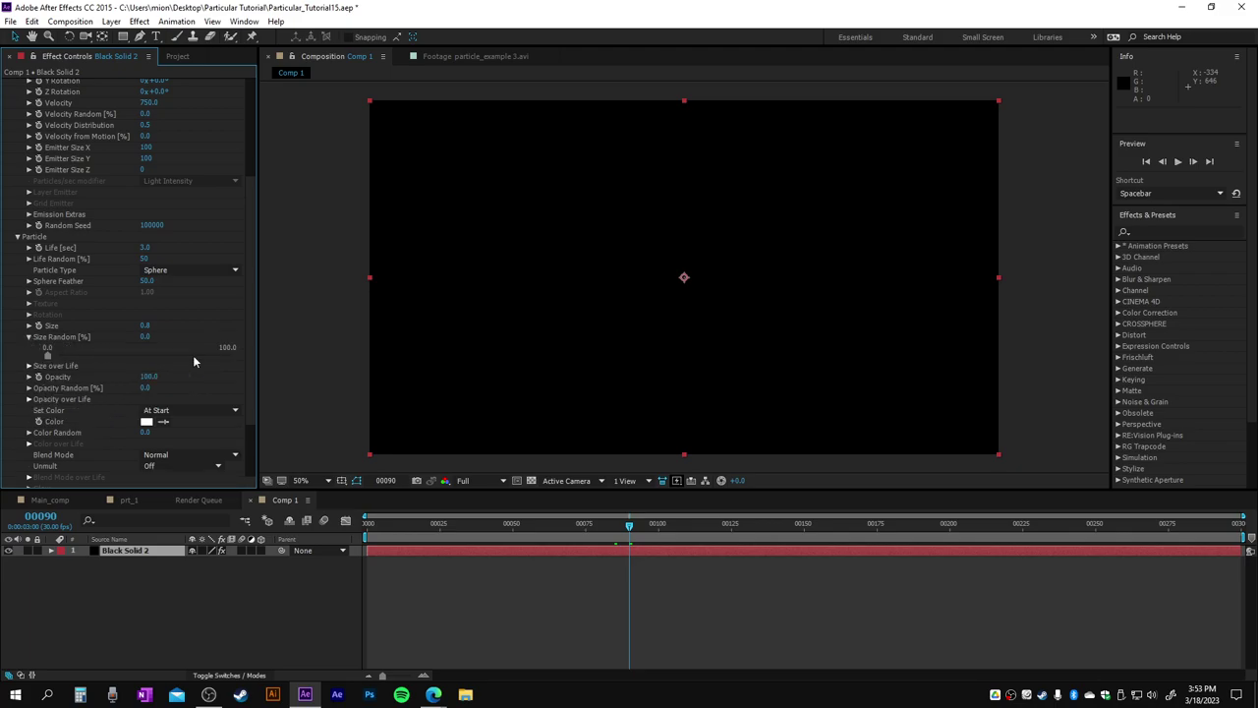
{"action": "left_click", "coordinate": [145, 337]}
{"action": "type", "text": "50"}
{"action": "key", "text": "Return"}
{"action": "left_click", "coordinate": [28, 365]}
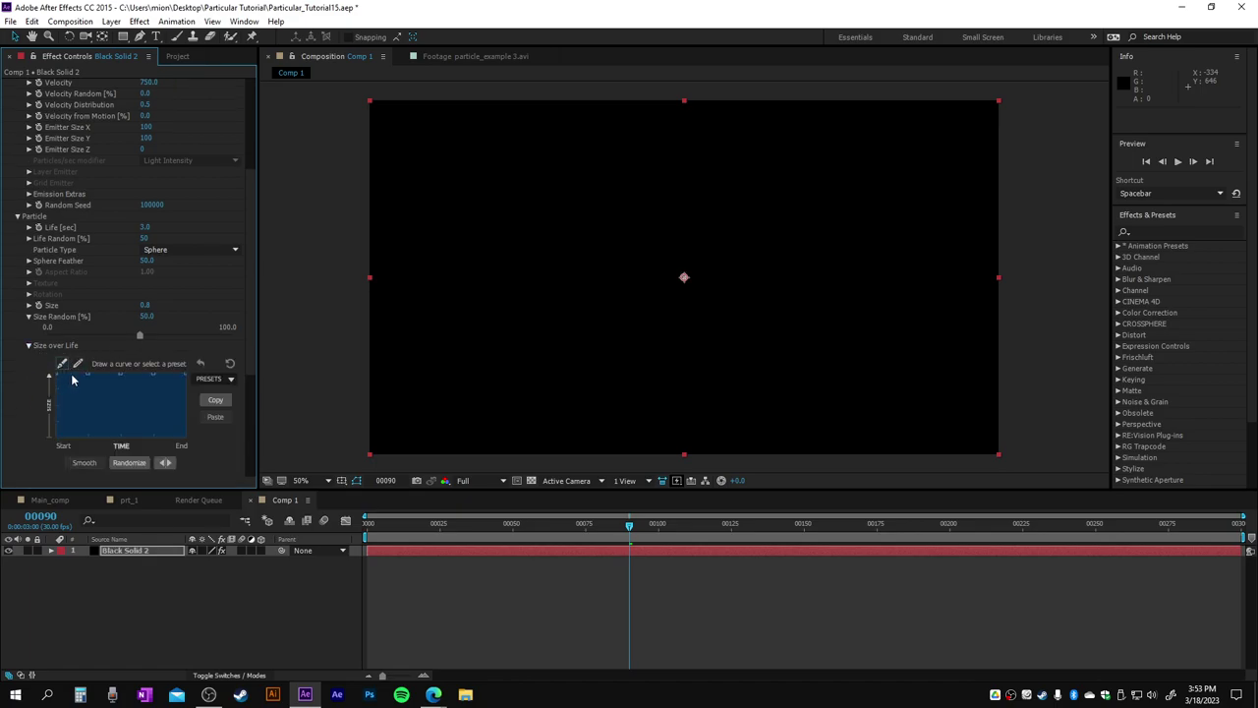
{"action": "left_click_drag", "start_coordinate": [57, 376], "coordinate": [60, 420]}
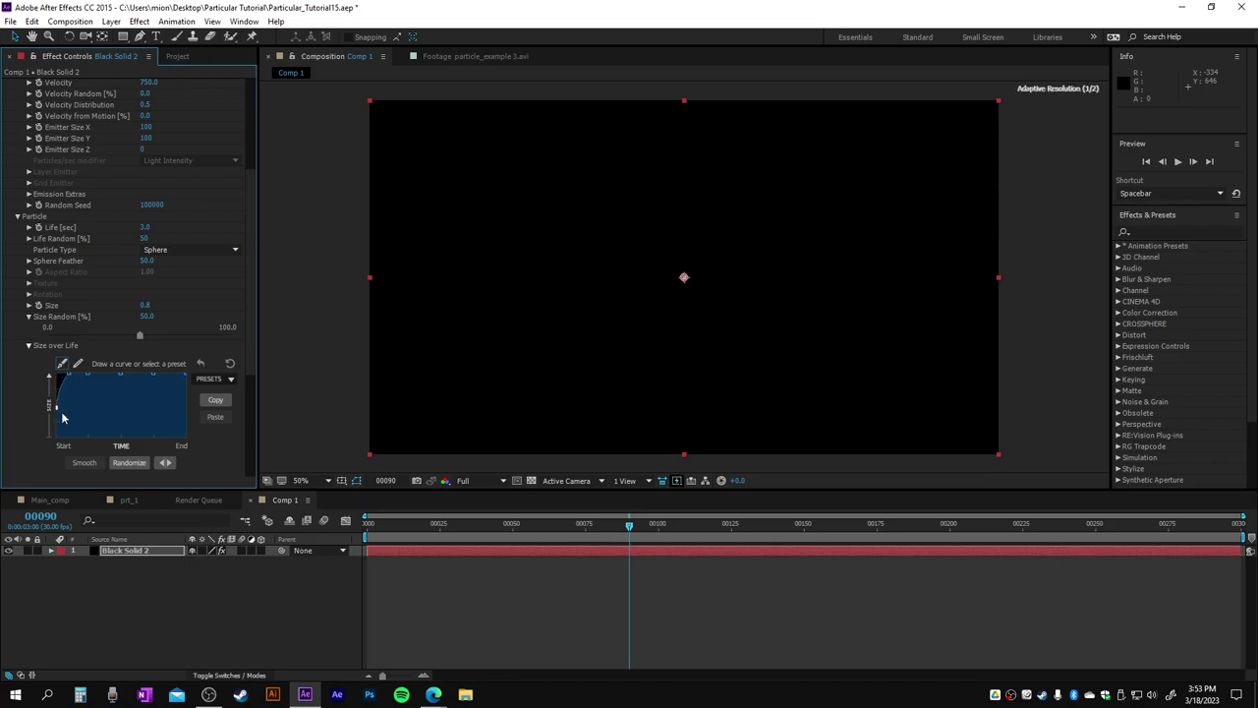
{"action": "left_click", "coordinate": [29, 346]}
Step: Set Opacity Random to 25%, colour at birth, and the particle colour to bright blue 0B96EE
{"action": "left_click", "coordinate": [145, 367]}
{"action": "key", "text": "Return"}
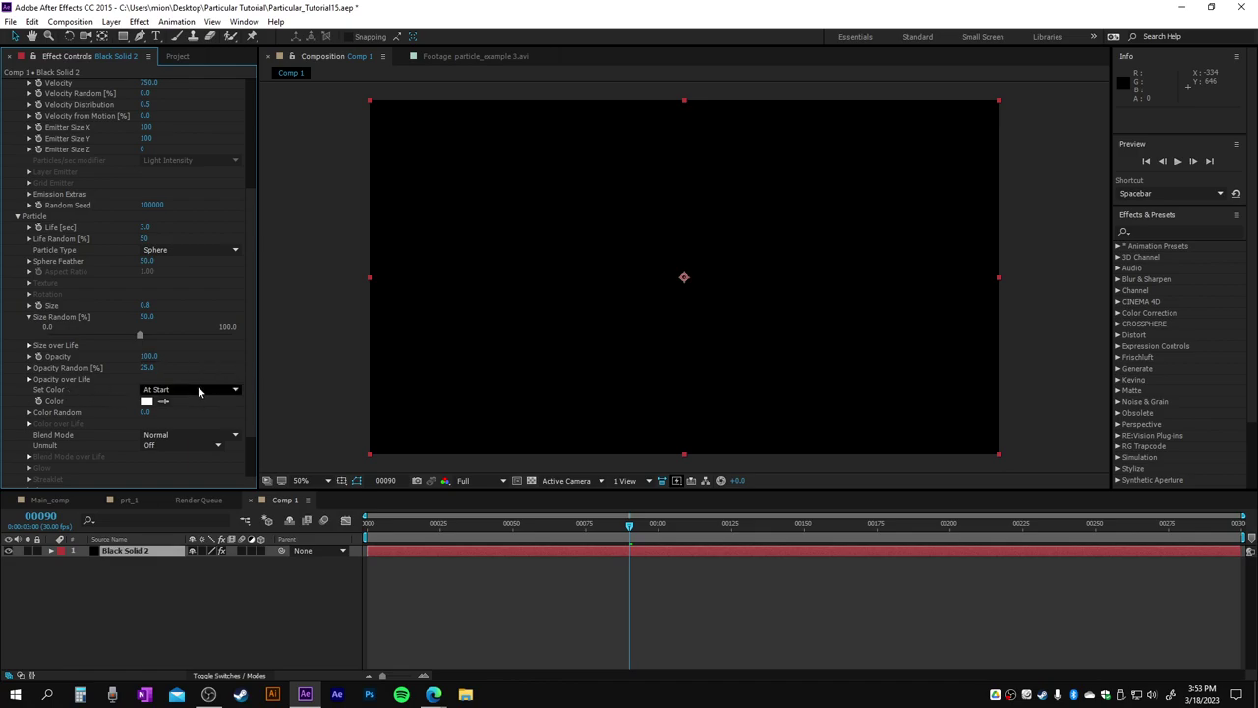
{"action": "left_click", "coordinate": [186, 389]}
{"action": "left_click", "coordinate": [95, 397]}
{"action": "left_click", "coordinate": [147, 401]}
{"action": "left_click", "coordinate": [655, 344]}
{"action": "left_click", "coordinate": [633, 276]}
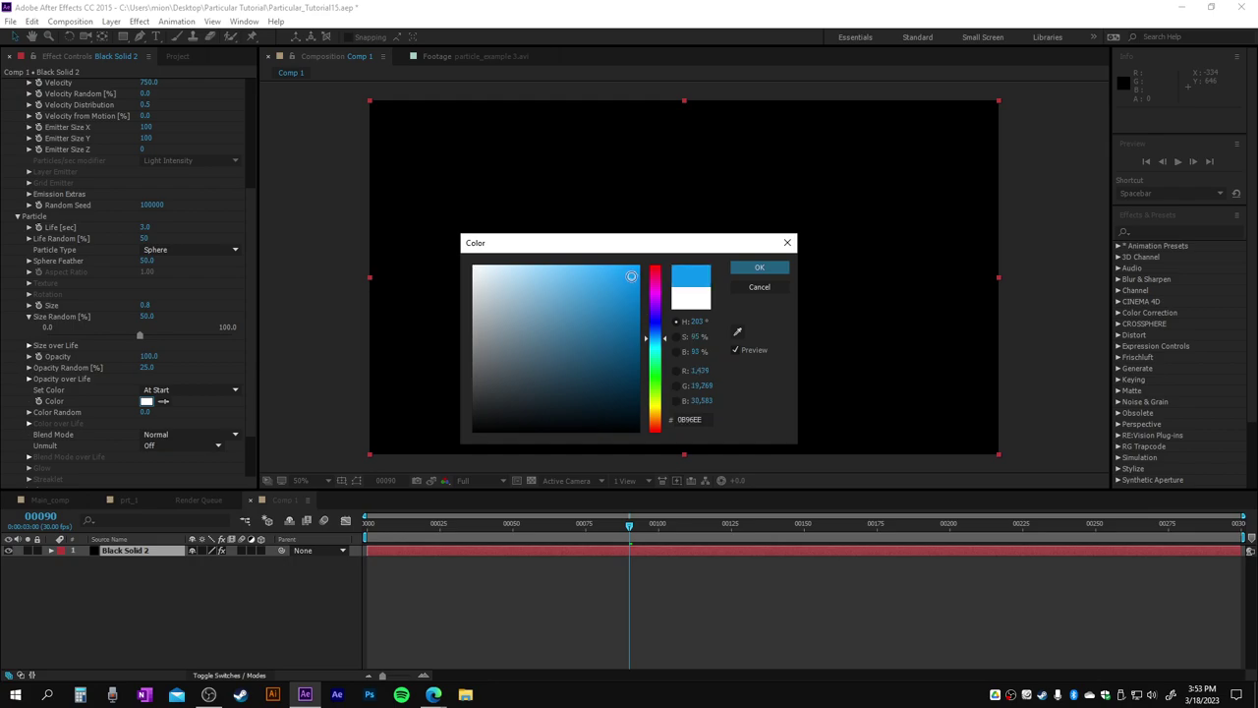
{"action": "left_click", "coordinate": [758, 267]}
Step: Set the main particles' Blend Mode to Add
{"action": "scroll", "coordinate": [215, 441], "scroll_direction": "down", "scroll_amount": 2}
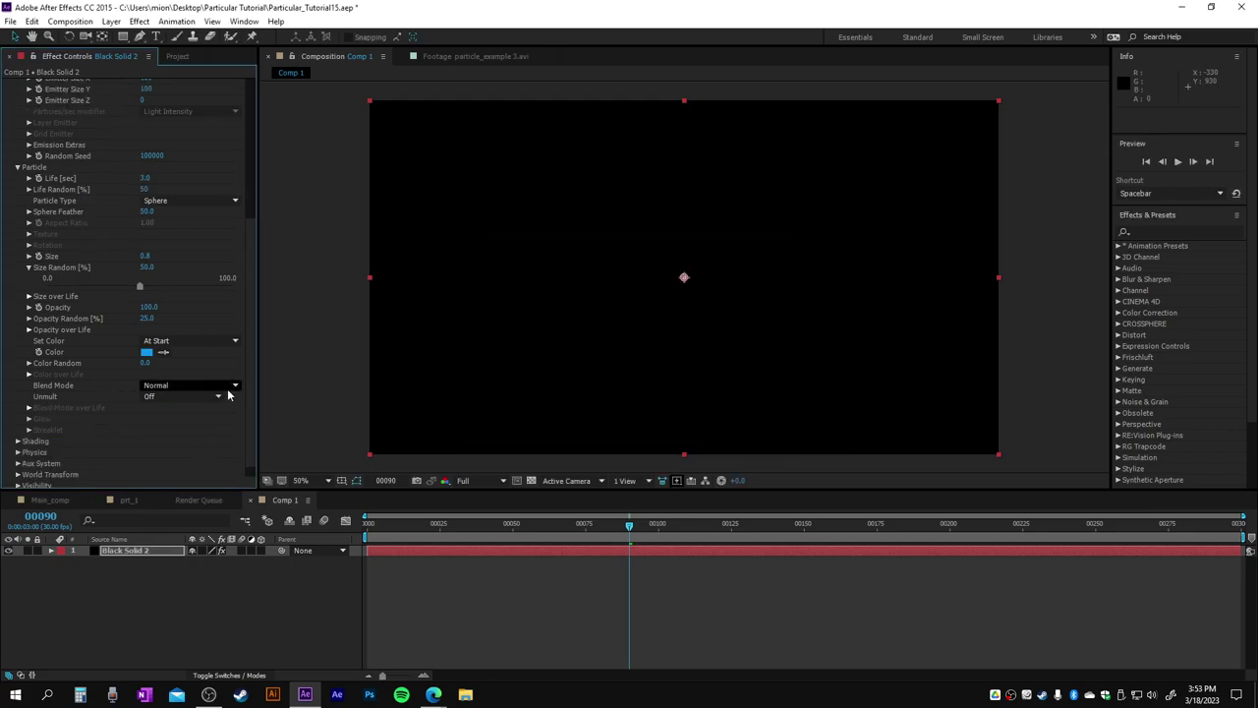
{"action": "left_click", "coordinate": [166, 386]}
{"action": "left_click", "coordinate": [170, 417]}
{"action": "scroll", "coordinate": [109, 430], "scroll_direction": "down", "scroll_amount": 1}
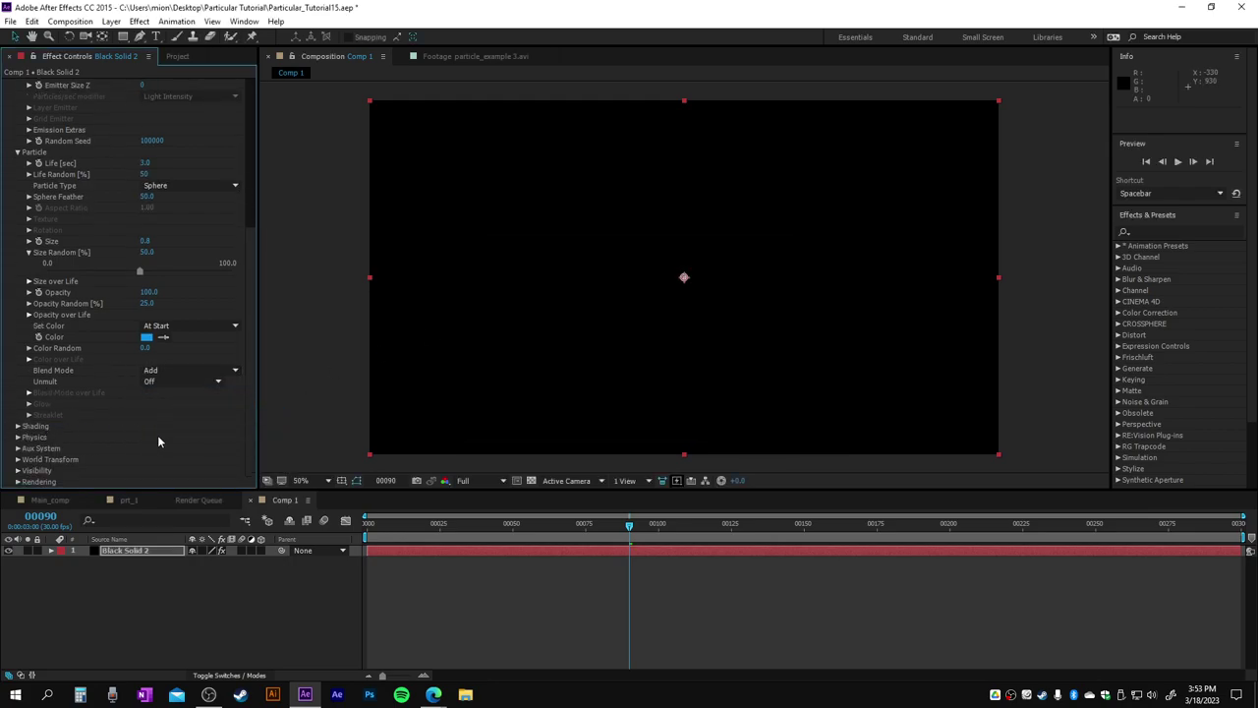
Step: Under Physics > Air, set Air Resistance to 2
{"action": "left_click", "coordinate": [18, 438]}
{"action": "scroll", "coordinate": [128, 412], "scroll_direction": "down", "scroll_amount": 2}
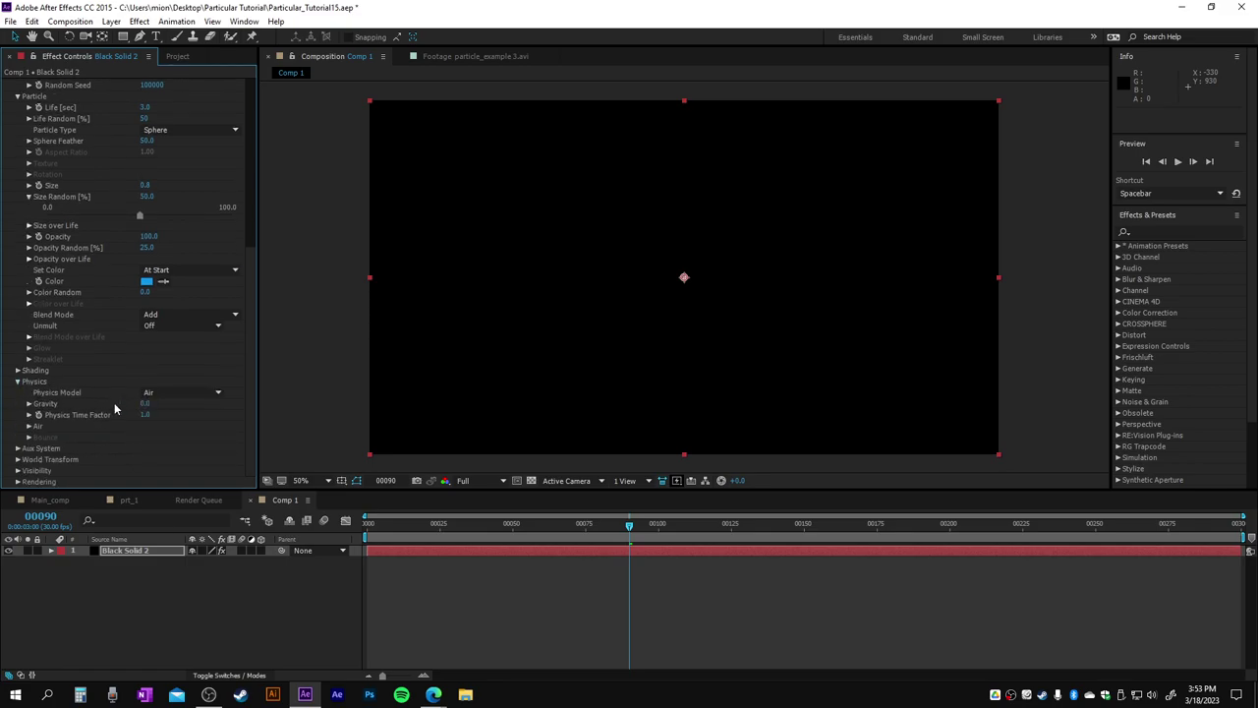
{"action": "left_click", "coordinate": [29, 426]}
{"action": "scroll", "coordinate": [103, 445], "scroll_direction": "down", "scroll_amount": 3}
{"action": "left_click", "coordinate": [147, 372]}
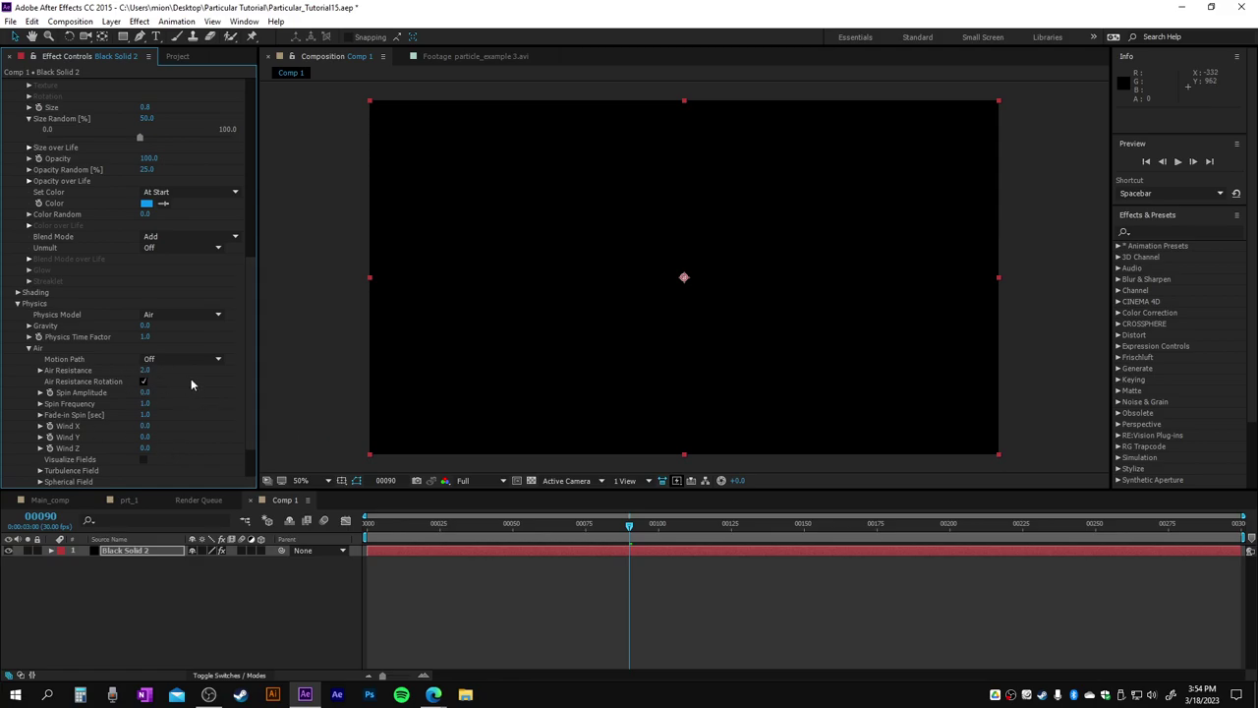
Step: Set turbulence Affect Position 220, Fade-in 0.1, Scale 12, Complexity 6 and Evolution Speed 0
{"action": "left_click", "coordinate": [40, 471]}
{"action": "scroll", "coordinate": [227, 413], "scroll_direction": "down", "scroll_amount": 3}
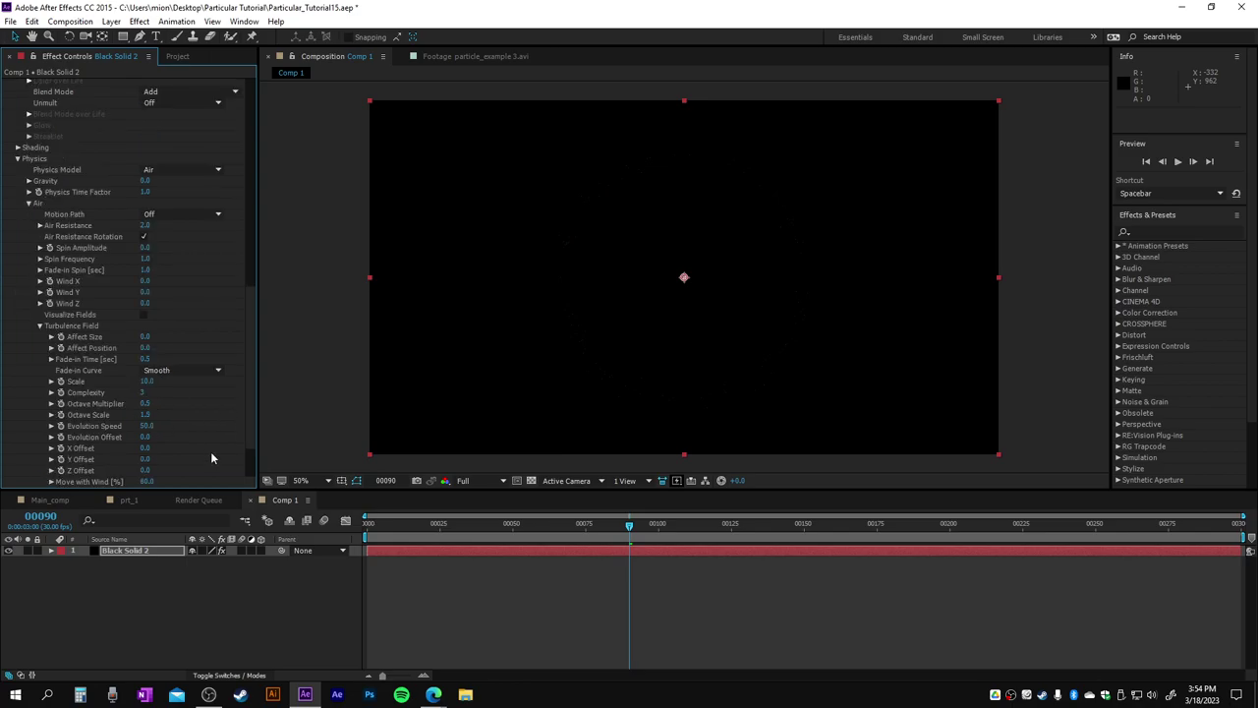
{"action": "left_click", "coordinate": [145, 348]}
{"action": "type", "text": "0.1"}
{"action": "key", "text": "Return"}
{"action": "left_click", "coordinate": [147, 381]}
{"action": "type", "text": "12"}
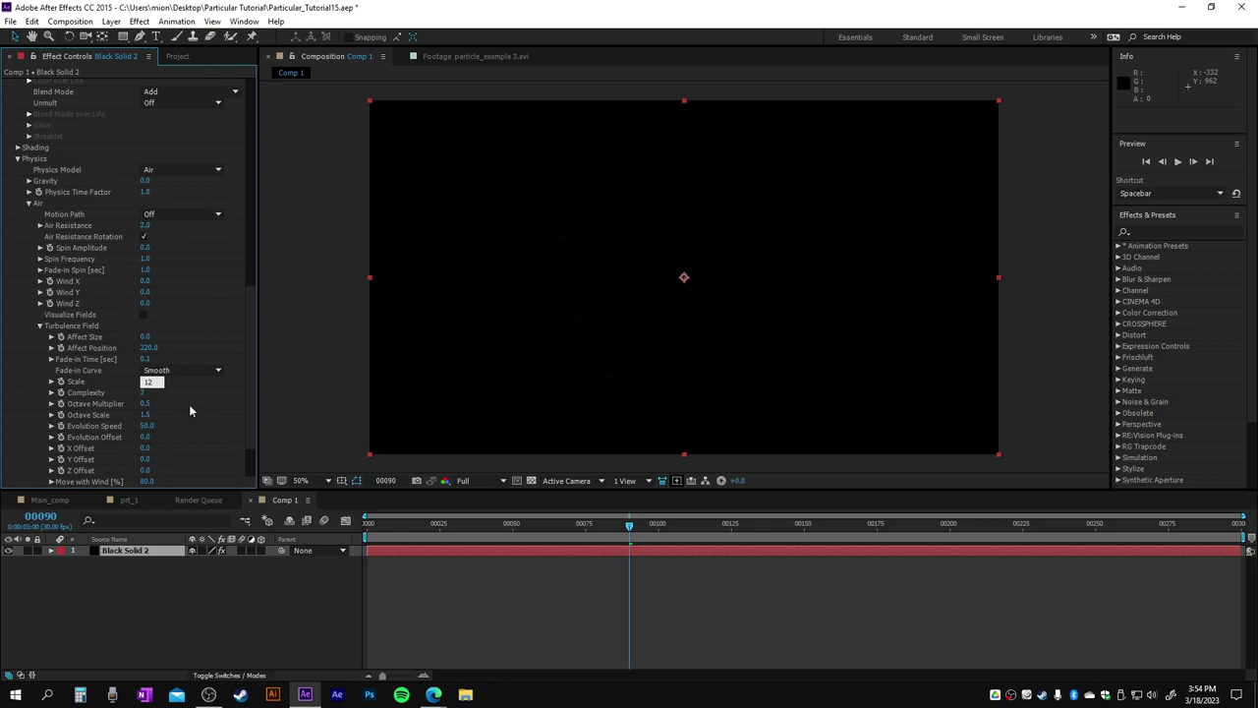
{"action": "key", "text": "Tab"}
{"action": "type", "text": "6"}
{"action": "key", "text": "Return"}
{"action": "left_click", "coordinate": [148, 428]}
{"action": "type", "text": "0"}
{"action": "key", "text": "Return"}
Step: Give the Spherical Field a Strength of -25 and a Radius of 500
{"action": "scroll", "coordinate": [196, 437], "scroll_direction": "down", "scroll_amount": 2}
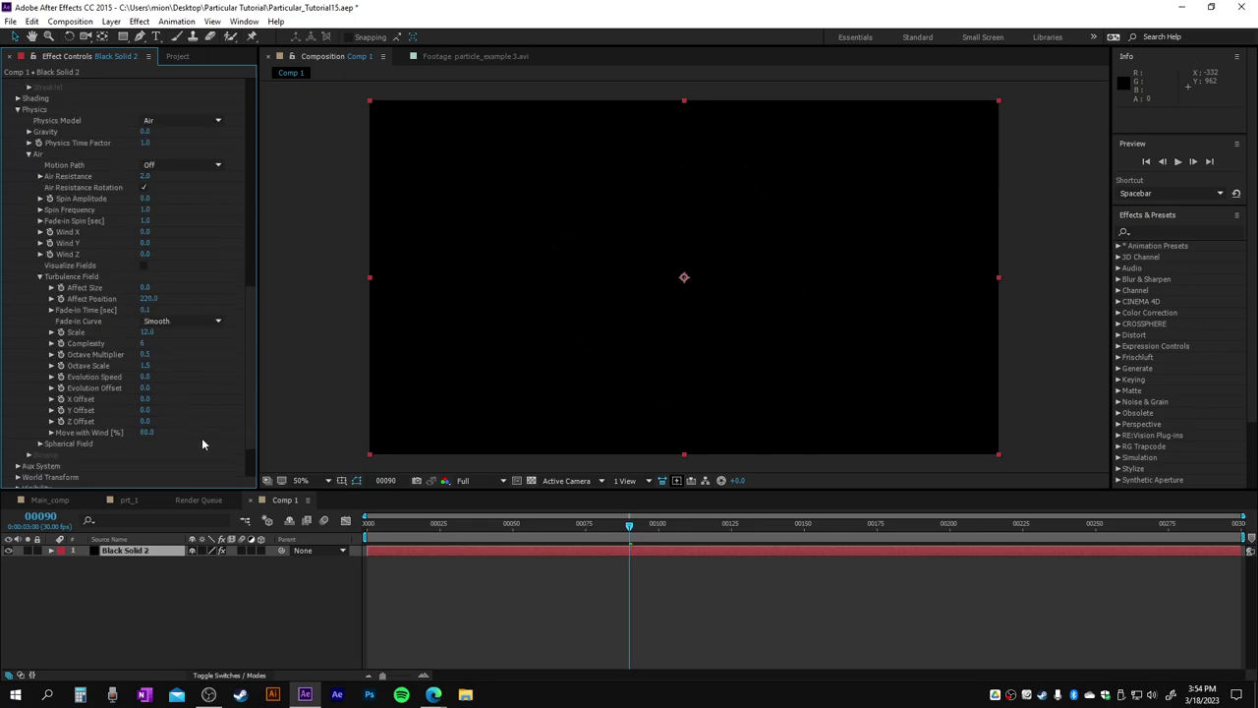
{"action": "left_click", "coordinate": [39, 444]}
{"action": "scroll", "coordinate": [44, 447], "scroll_direction": "down", "scroll_amount": 1}
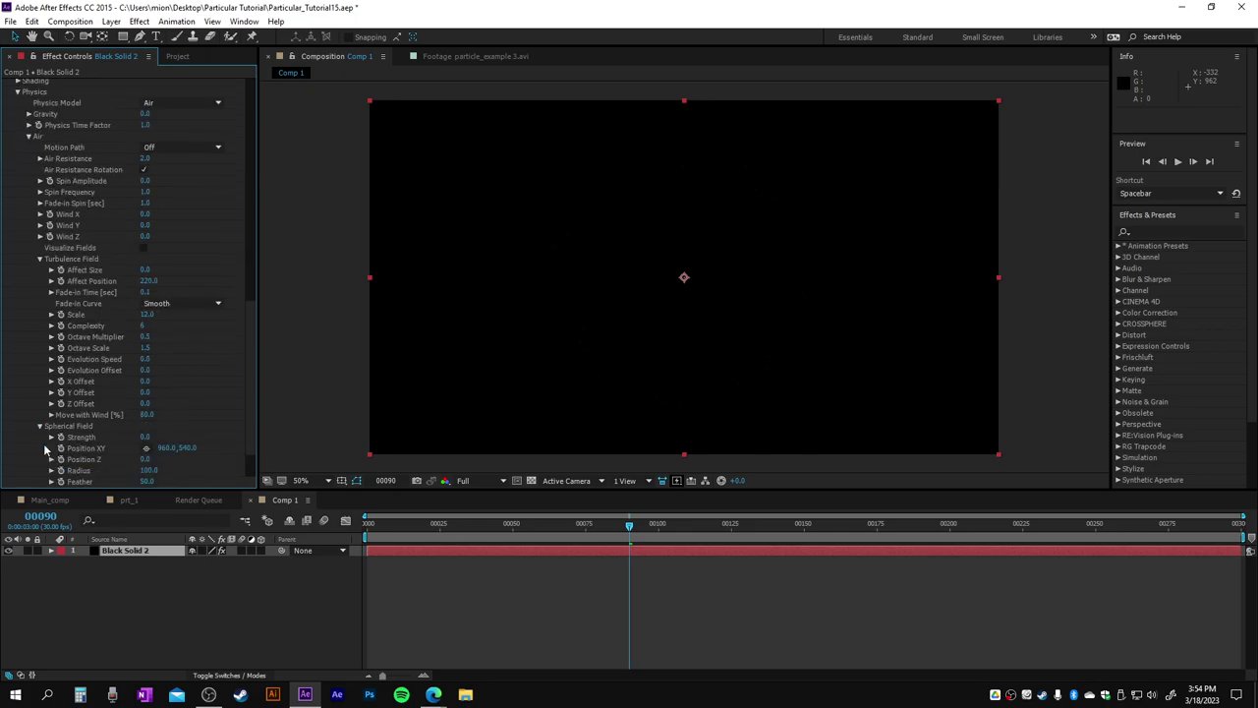
{"action": "left_click", "coordinate": [147, 437]}
{"action": "type", "text": "-25"}
{"action": "key", "text": "Return"}
{"action": "left_click", "coordinate": [149, 471]}
{"action": "type", "text": "500"}
{"action": "key", "text": "Return"}
{"action": "scroll", "coordinate": [197, 467], "scroll_direction": "down", "scroll_amount": 2}
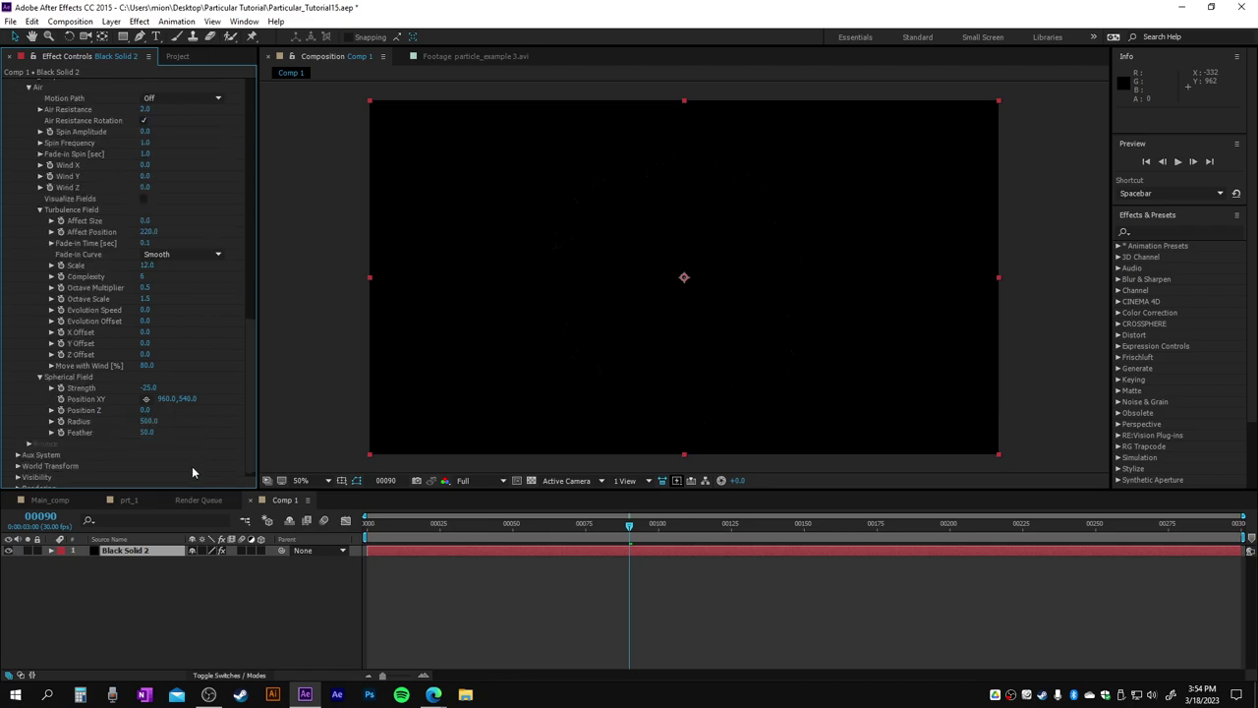
{"action": "scroll", "coordinate": [177, 450], "scroll_direction": "down", "scroll_amount": 1}
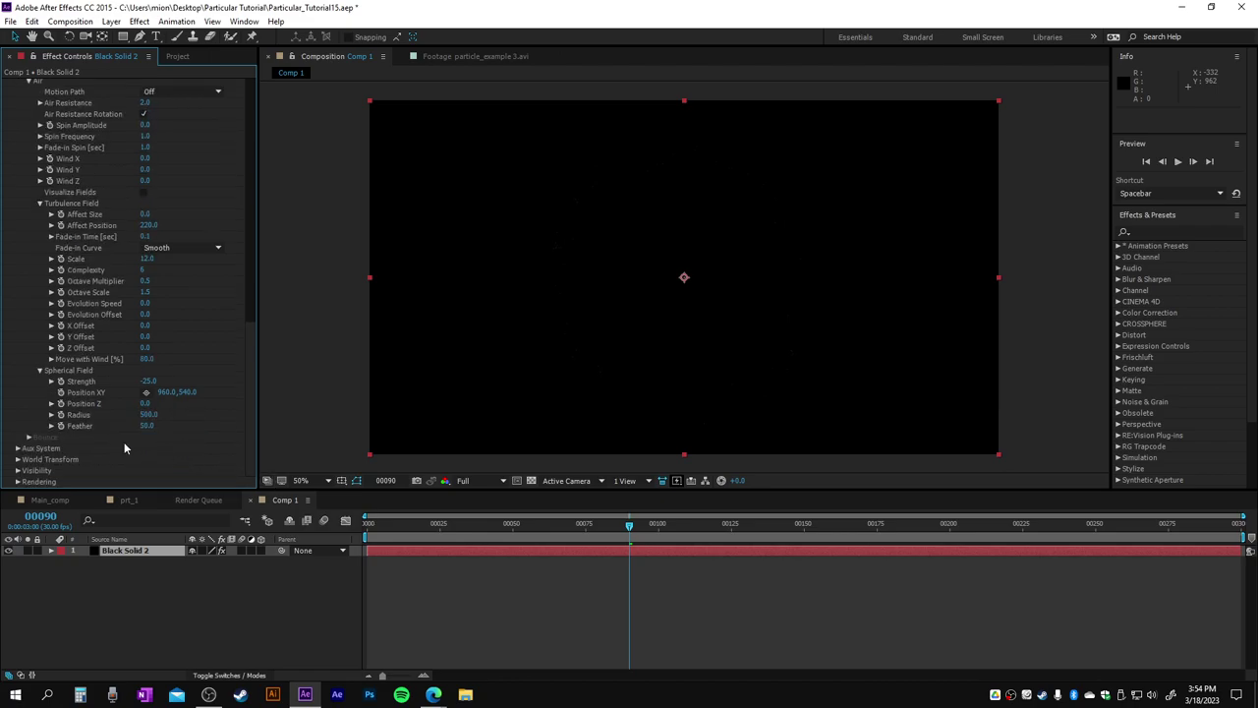
Step: Set the Aux System to emit continuously and preview the burst's early frames
{"action": "left_click", "coordinate": [17, 448]}
{"action": "scroll", "coordinate": [92, 311], "scroll_direction": "down", "scroll_amount": 6}
{"action": "left_click", "coordinate": [208, 284]}
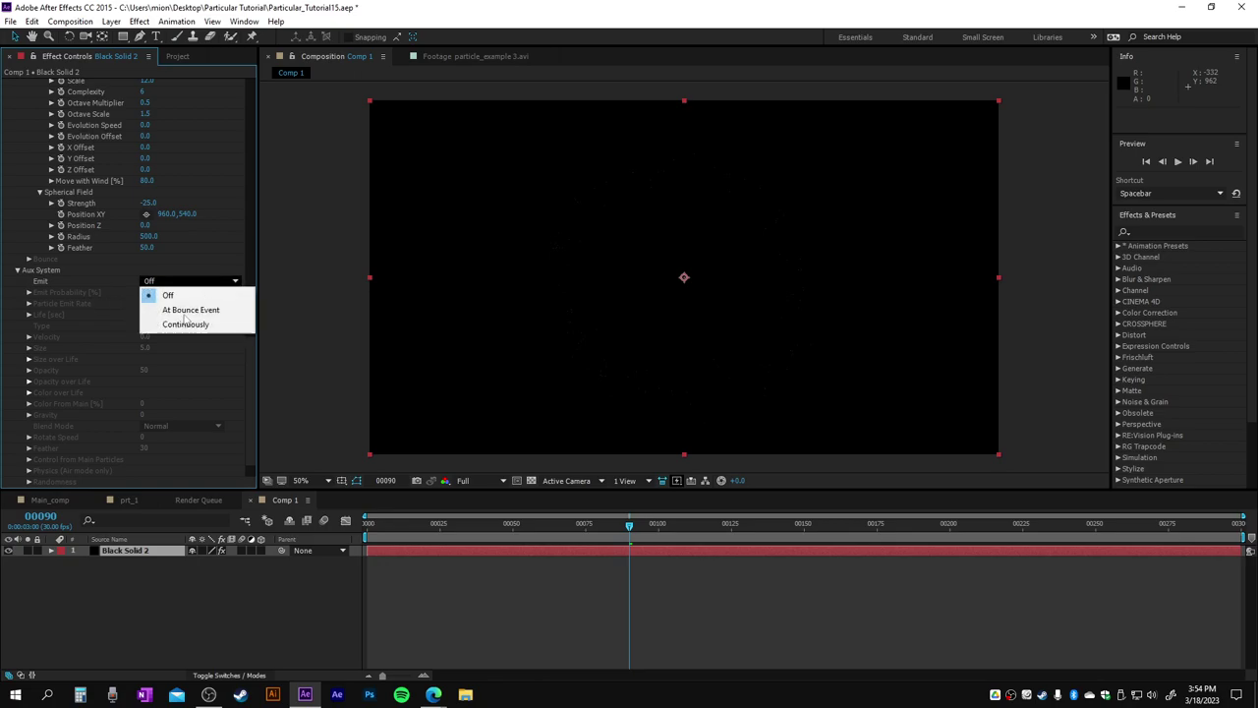
{"action": "left_click", "coordinate": [197, 325]}
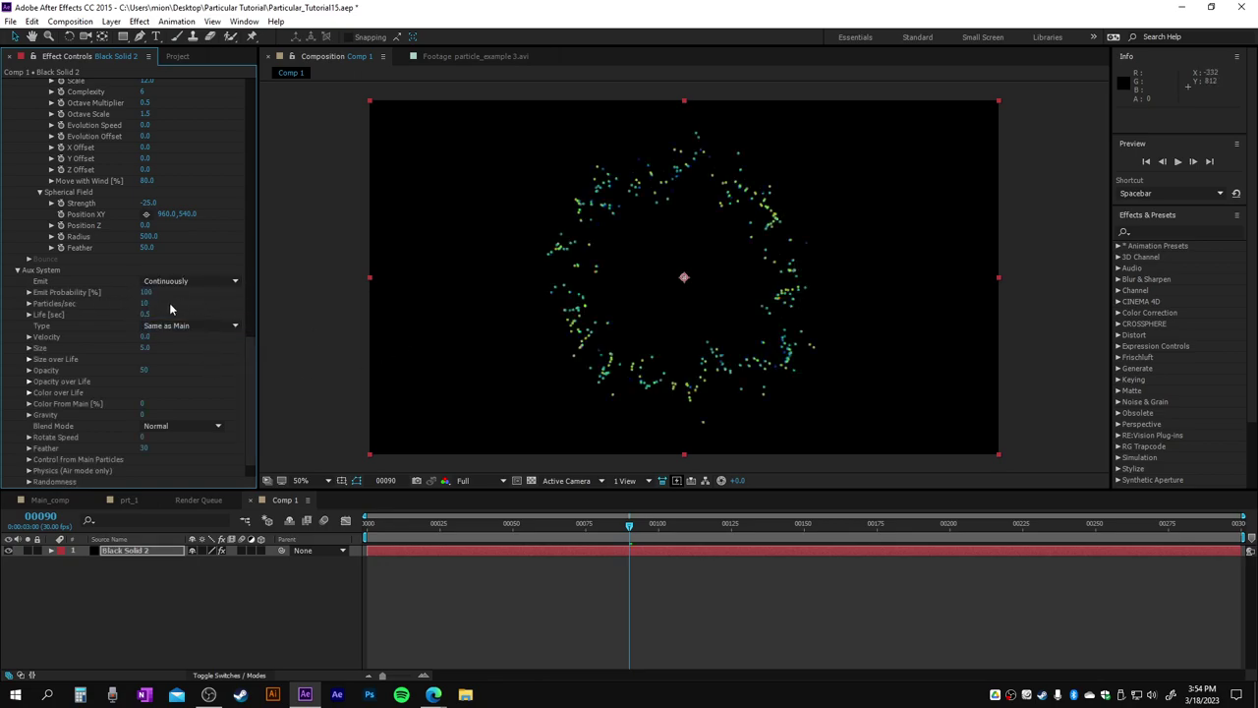
{"action": "left_click_drag", "start_coordinate": [437, 525], "coordinate": [540, 528]}
{"action": "left_click_drag", "start_coordinate": [401, 527], "coordinate": [482, 528]}
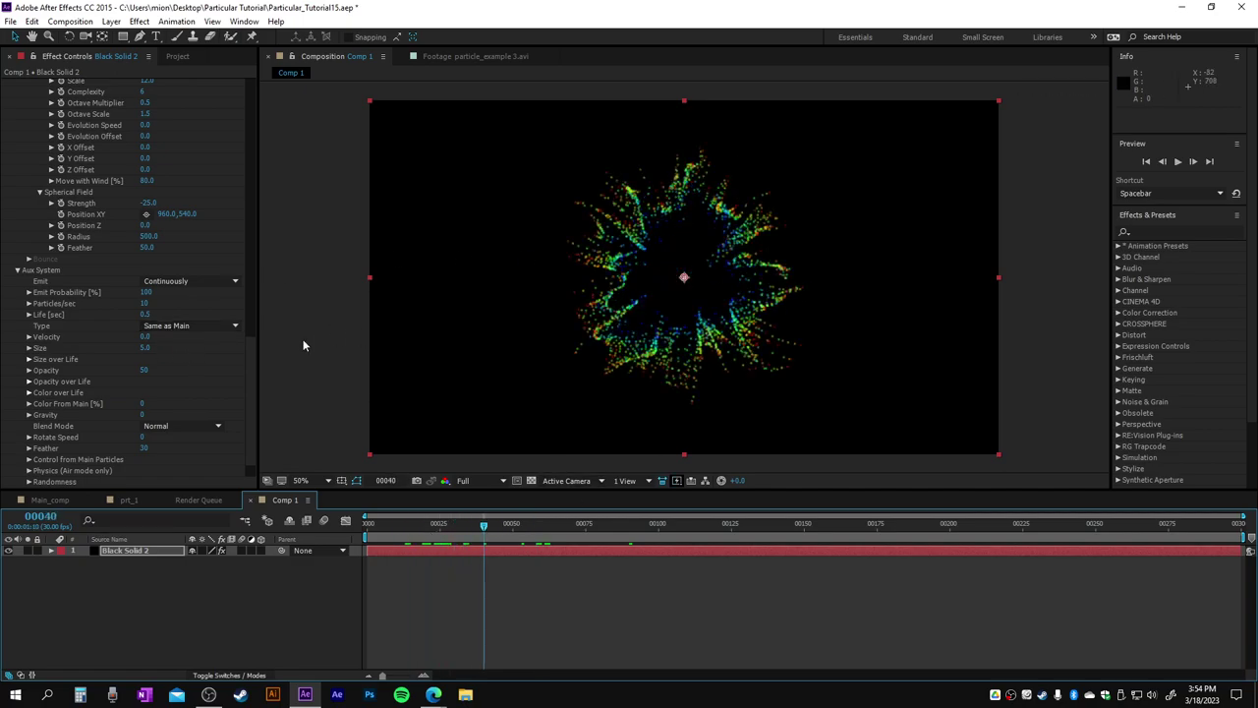
Step: Set aux particle Size to 0.8 and taper its Size over Life curve
{"action": "left_click", "coordinate": [143, 347]}
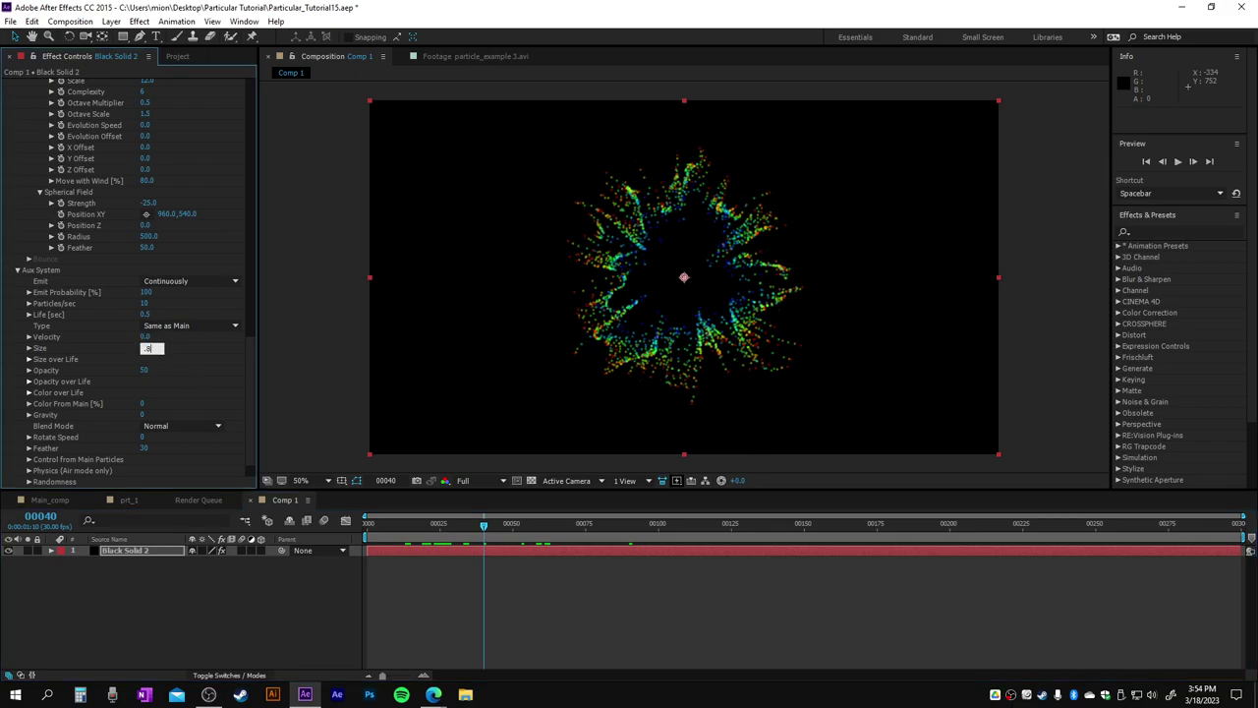
{"action": "type", "text": ".8"}
{"action": "key", "text": "Return"}
{"action": "left_click_drag", "start_coordinate": [475, 523], "coordinate": [495, 527]}
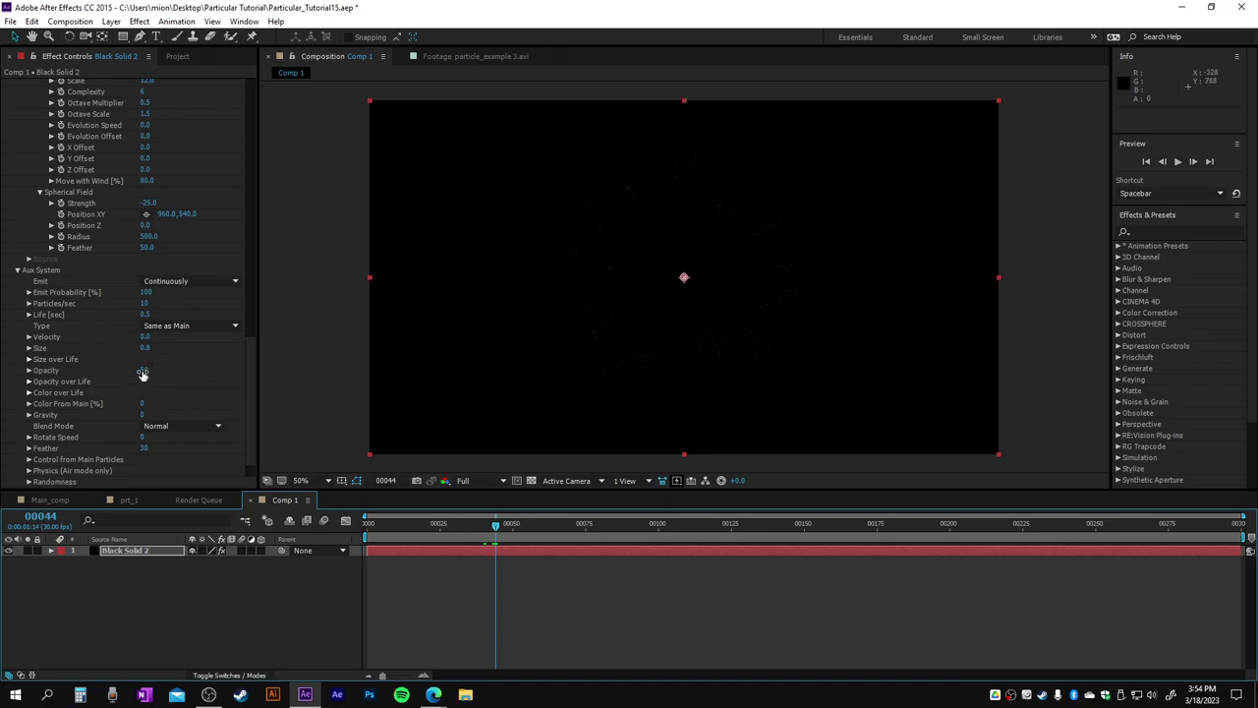
{"action": "left_click", "coordinate": [28, 359]}
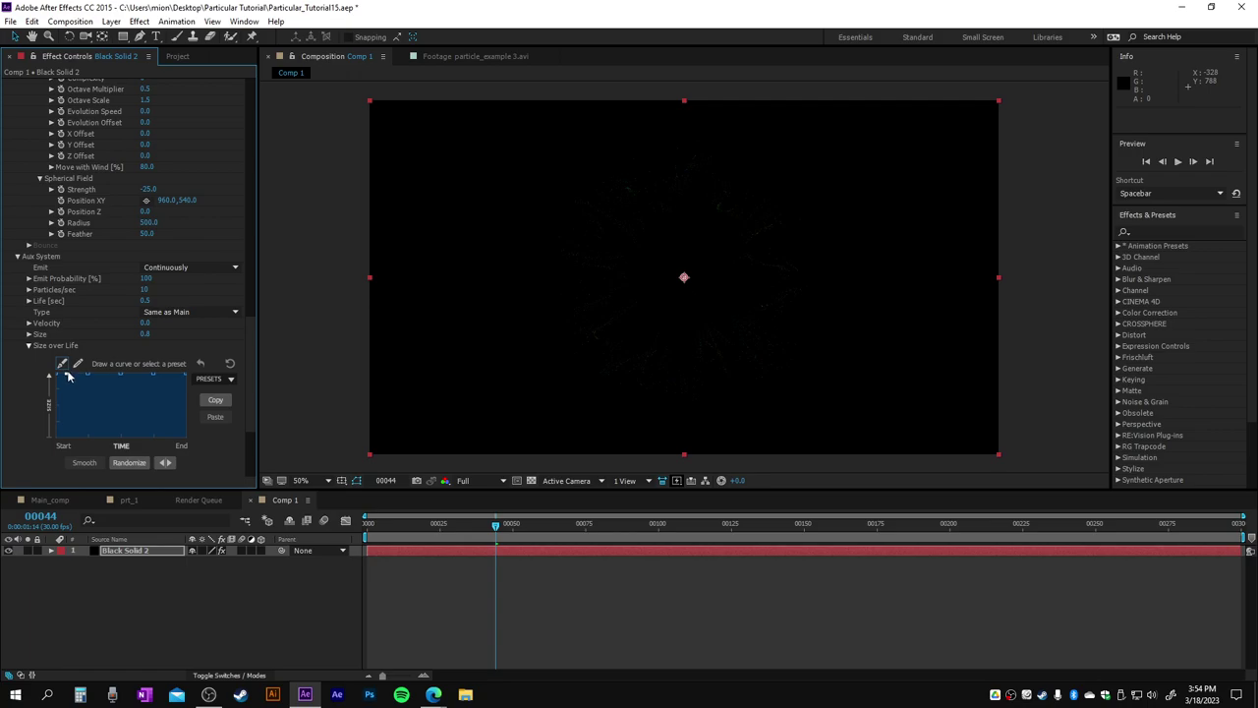
{"action": "left_click_drag", "start_coordinate": [67, 375], "coordinate": [55, 407]}
{"action": "left_click", "coordinate": [28, 347]}
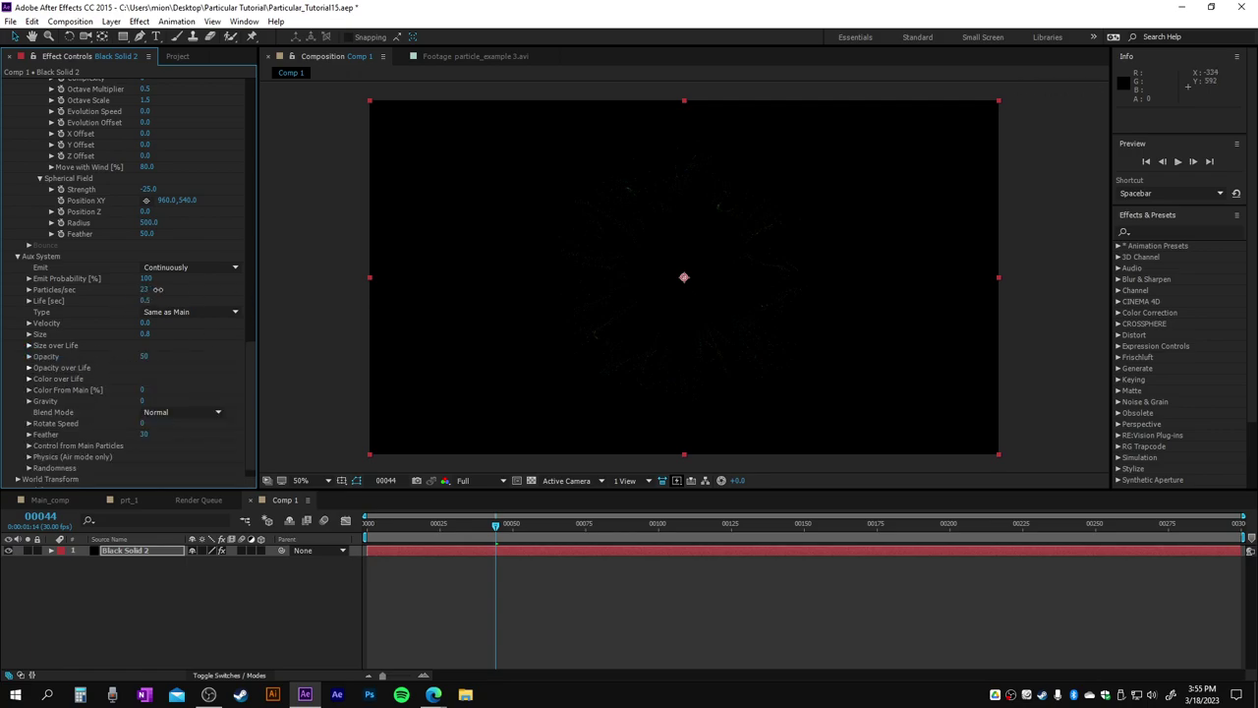
Step: Set aux Particles/sec to 250, Color From Main to 100, and Blend Mode to Add
{"action": "mouse_move", "coordinate": [158, 289]}
{"action": "left_mouse_down"}
{"action": "mouse_move", "coordinate": [309, 291]}
{"action": "mouse_move", "coordinate": [146, 293]}
{"action": "left_mouse_up"}
{"action": "left_click", "coordinate": [146, 293]}
{"action": "type", "text": "250"}
{"action": "key", "text": "Return"}
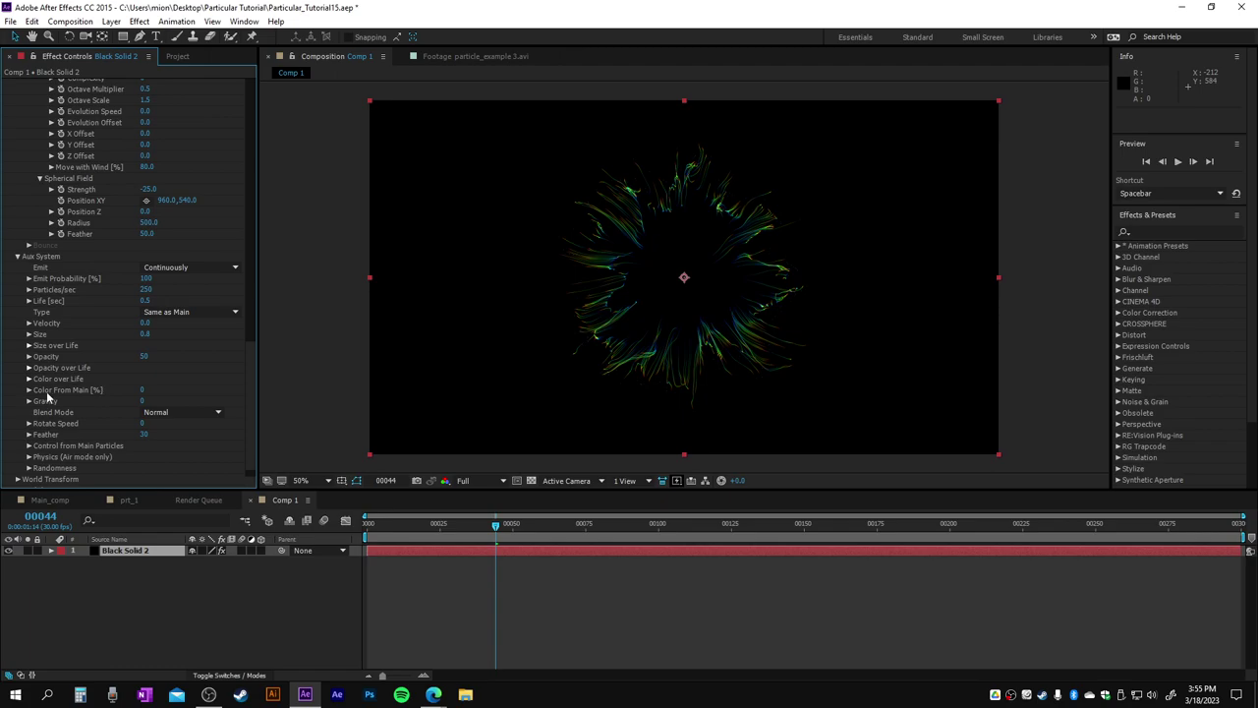
{"action": "left_click_drag", "start_coordinate": [142, 390], "coordinate": [264, 394]}
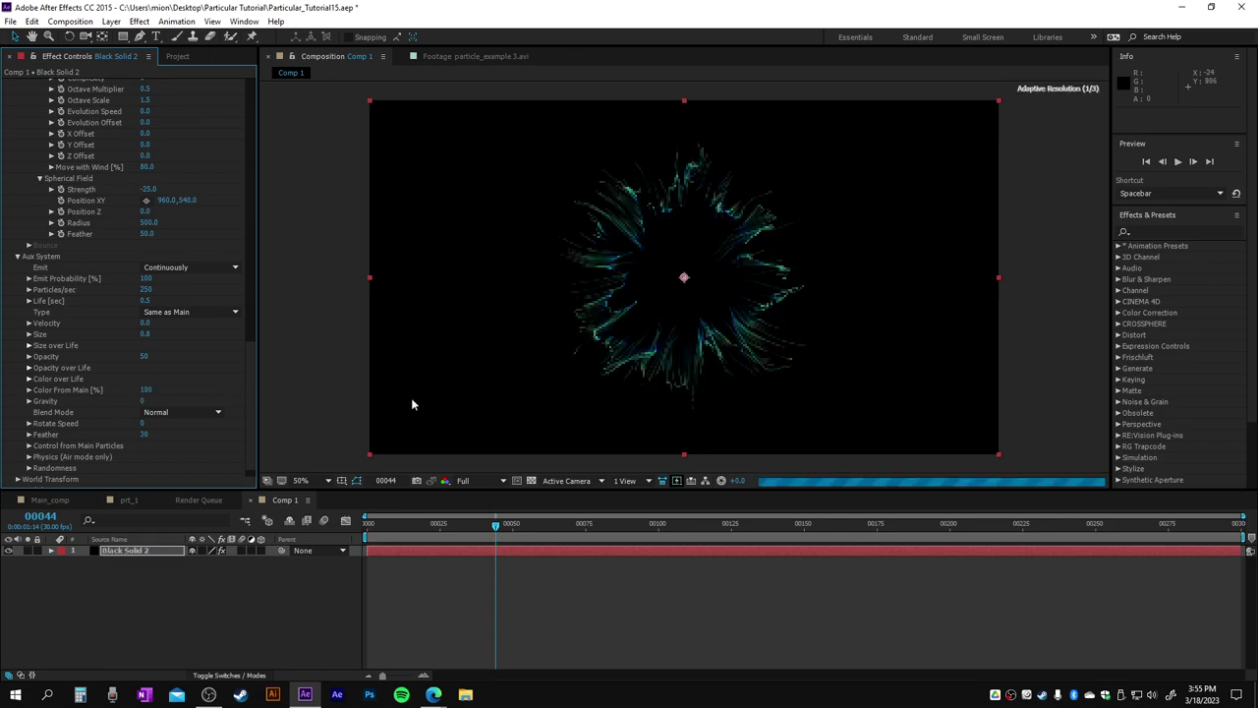
{"action": "left_click", "coordinate": [152, 411]}
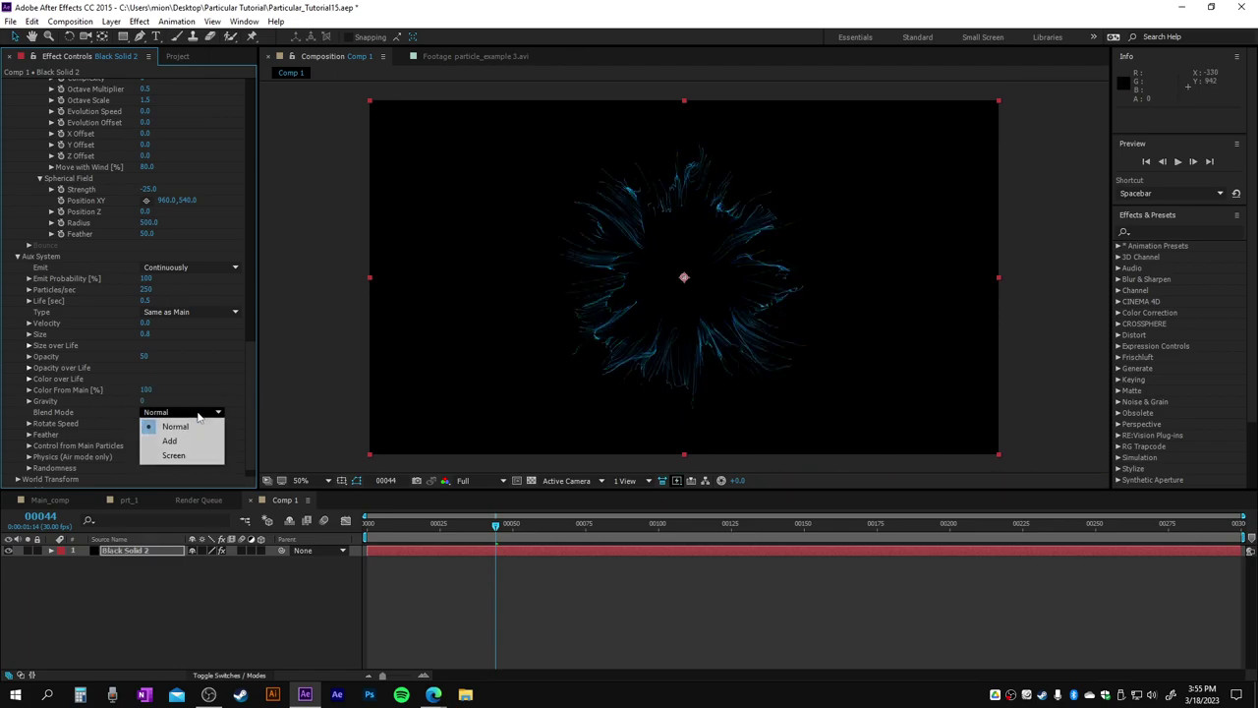
{"action": "left_click", "coordinate": [195, 441]}
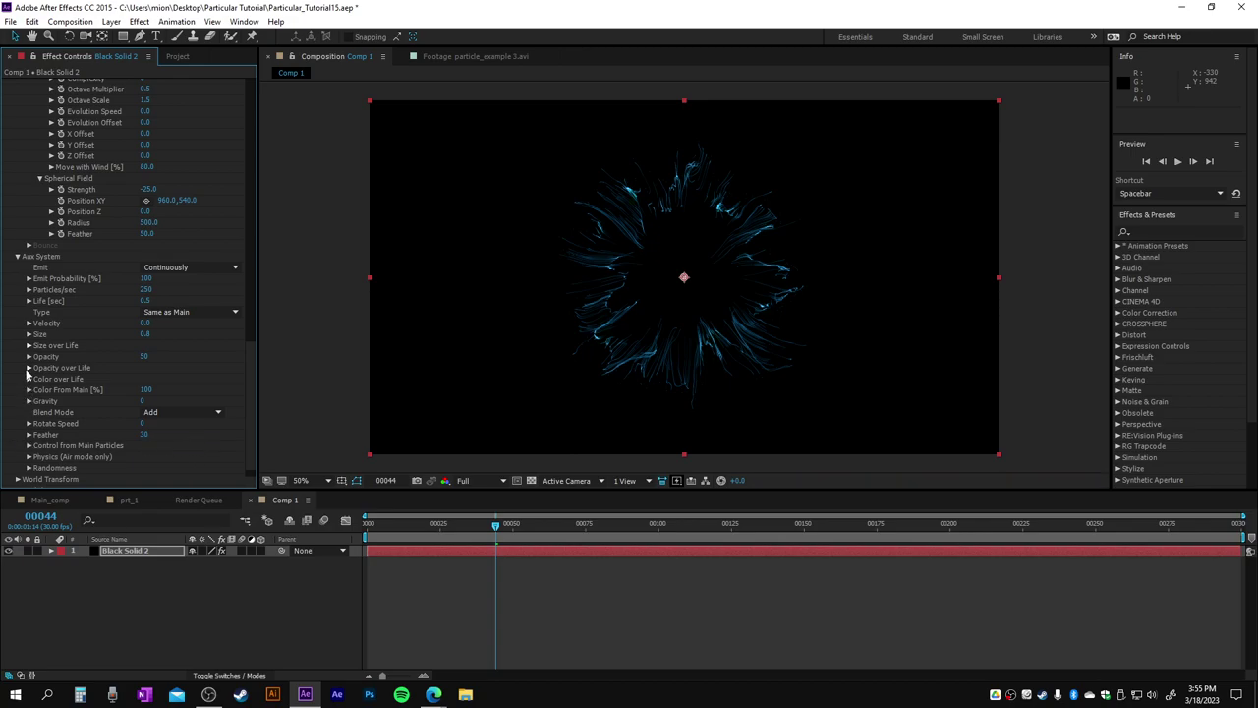
Step: Apply the linear fade-out preset to the aux trails' Opacity over Life
{"action": "left_click", "coordinate": [28, 368]}
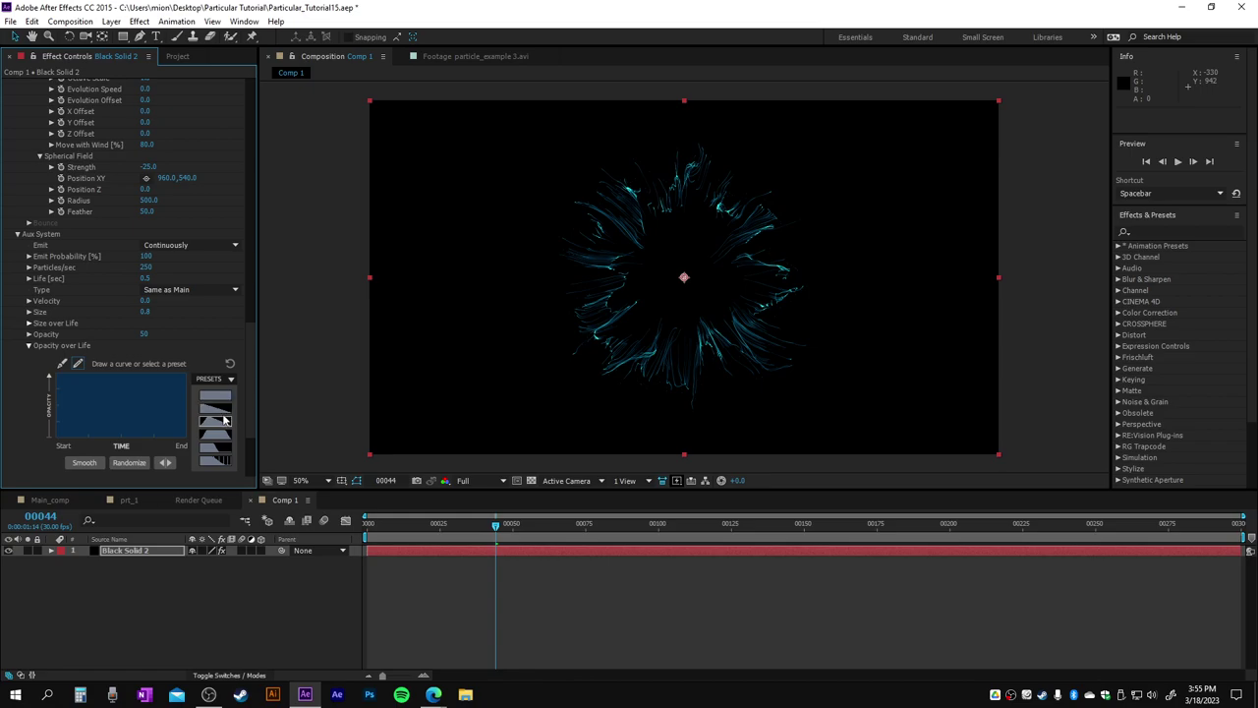
{"action": "left_click", "coordinate": [215, 409]}
{"action": "left_click", "coordinate": [28, 346]}
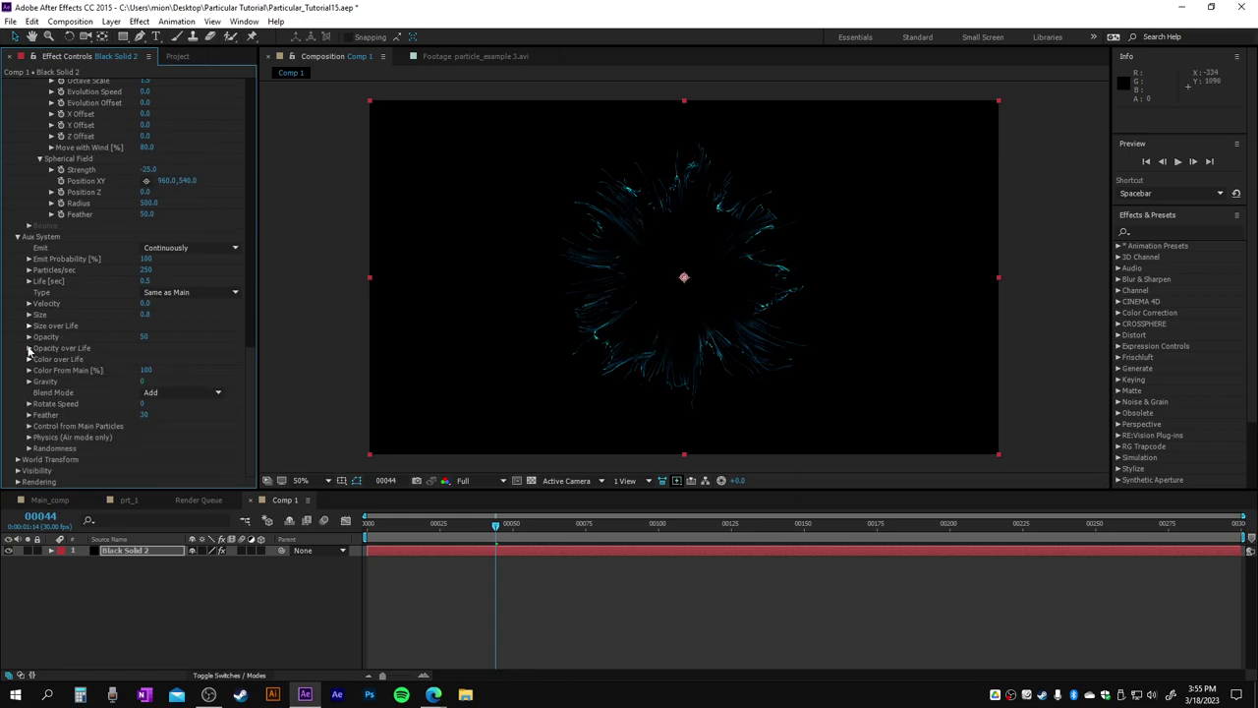
{"action": "left_click_drag", "start_coordinate": [250, 398], "coordinate": [257, 215]}
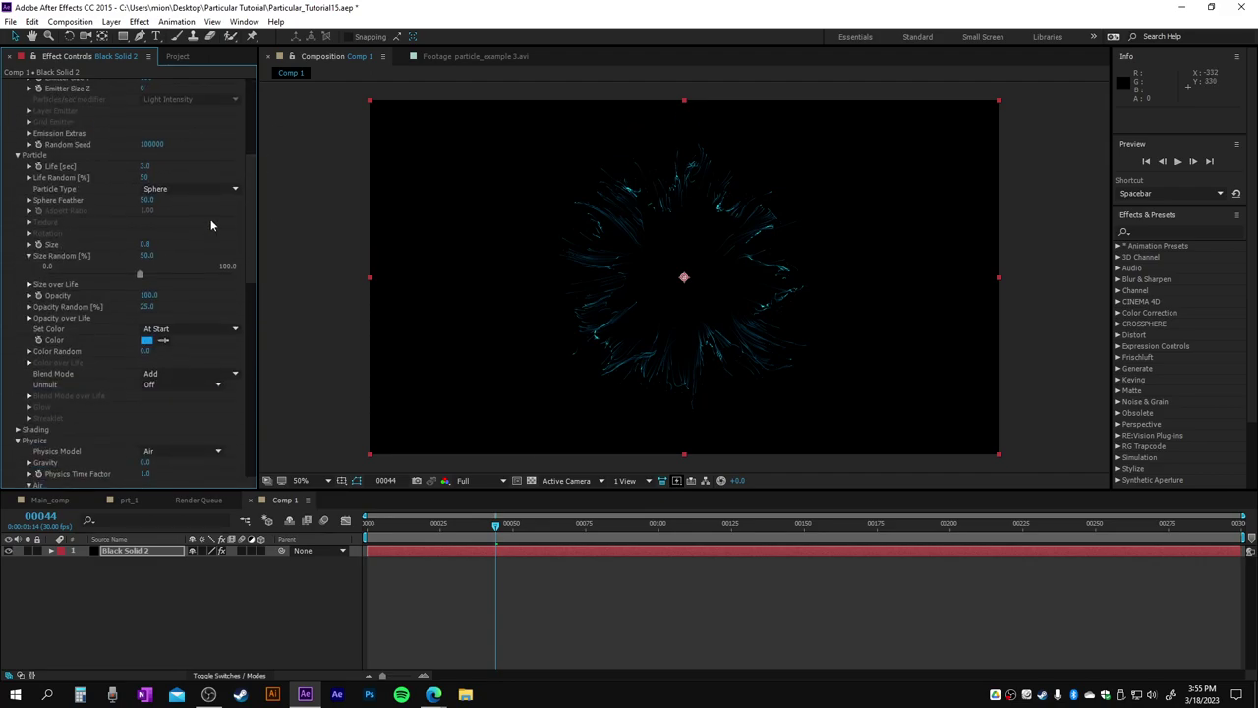
Step: Apply the same linear fade-out to the main particles' Opacity over Life
{"action": "left_click", "coordinate": [29, 318]}
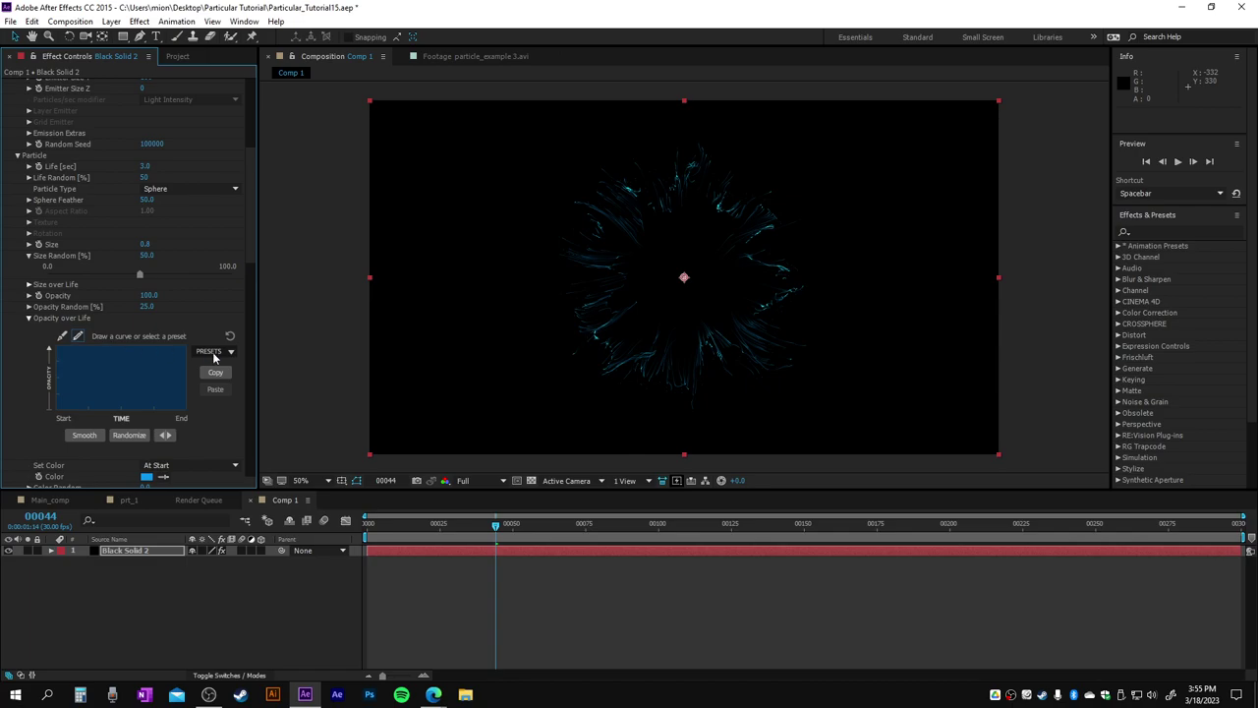
{"action": "left_click", "coordinate": [220, 382]}
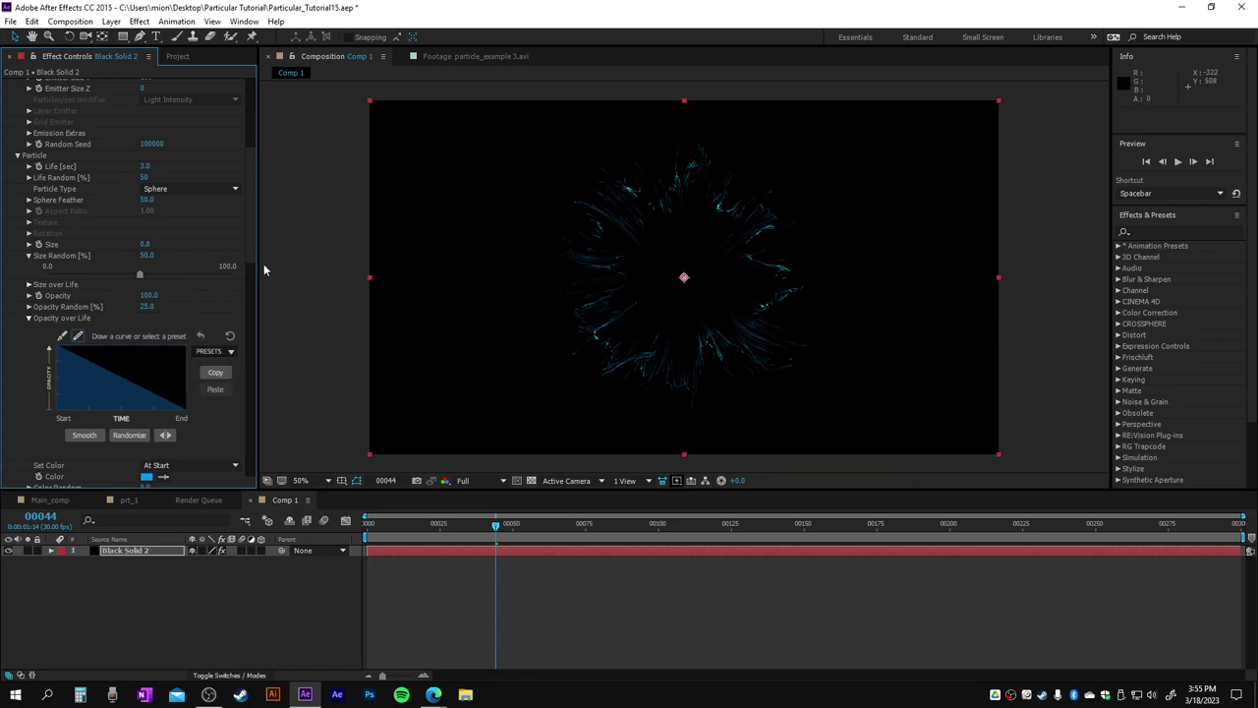
{"action": "left_click_drag", "start_coordinate": [251, 230], "coordinate": [269, 456]}
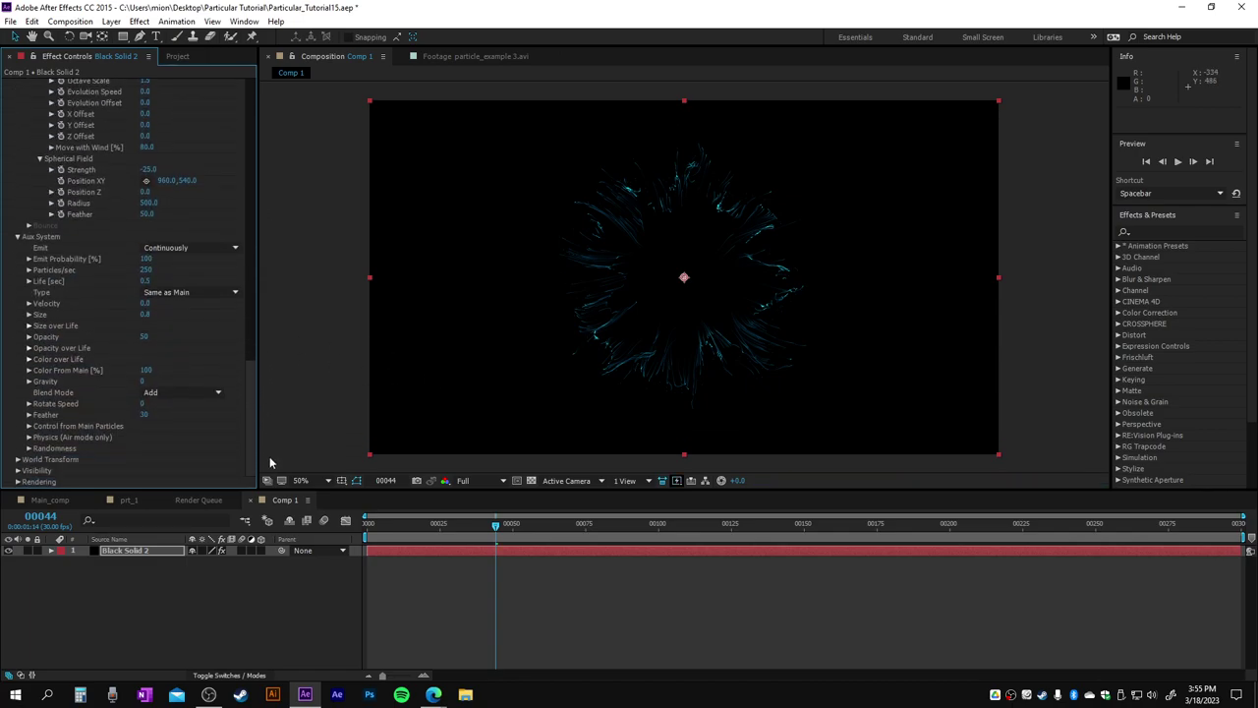
Step: Set the Aux System's Control from Main Particles Stop Emit to 90
{"action": "left_click", "coordinate": [30, 426]}
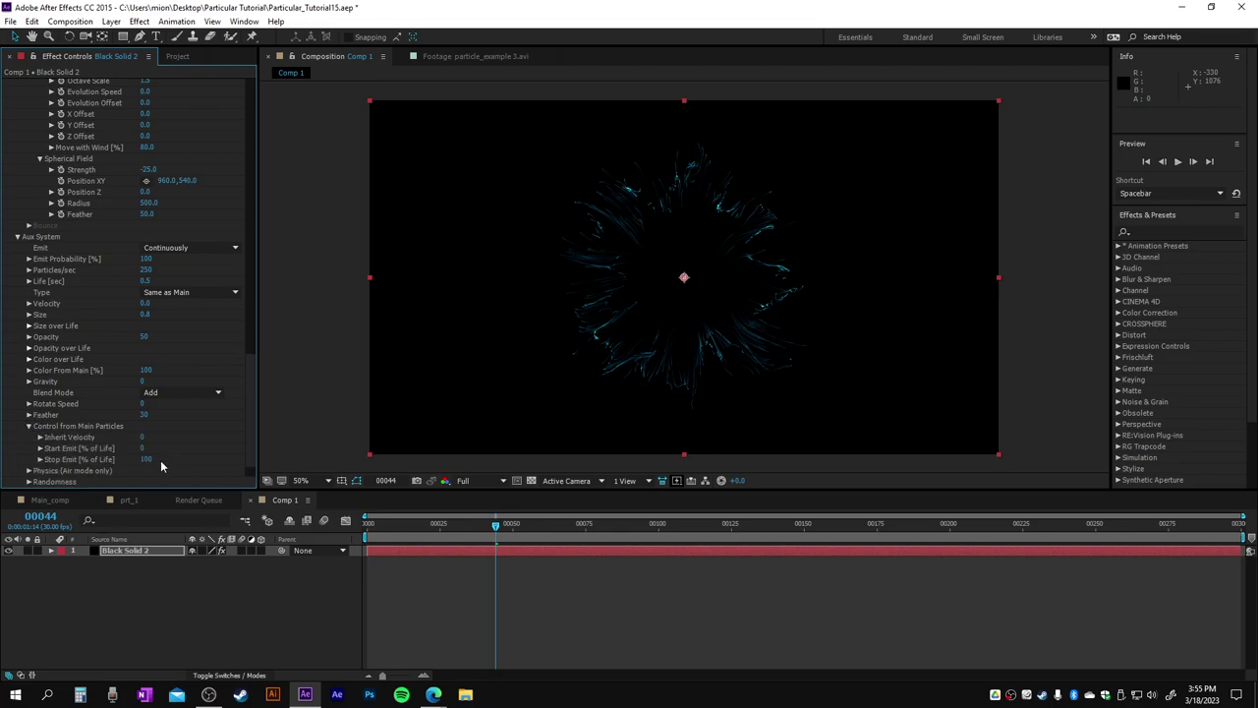
{"action": "left_click", "coordinate": [148, 459]}
{"action": "type", "text": "90"}
{"action": "key", "text": "Return"}
{"action": "scroll", "coordinate": [197, 455], "scroll_direction": "down", "scroll_amount": 1}
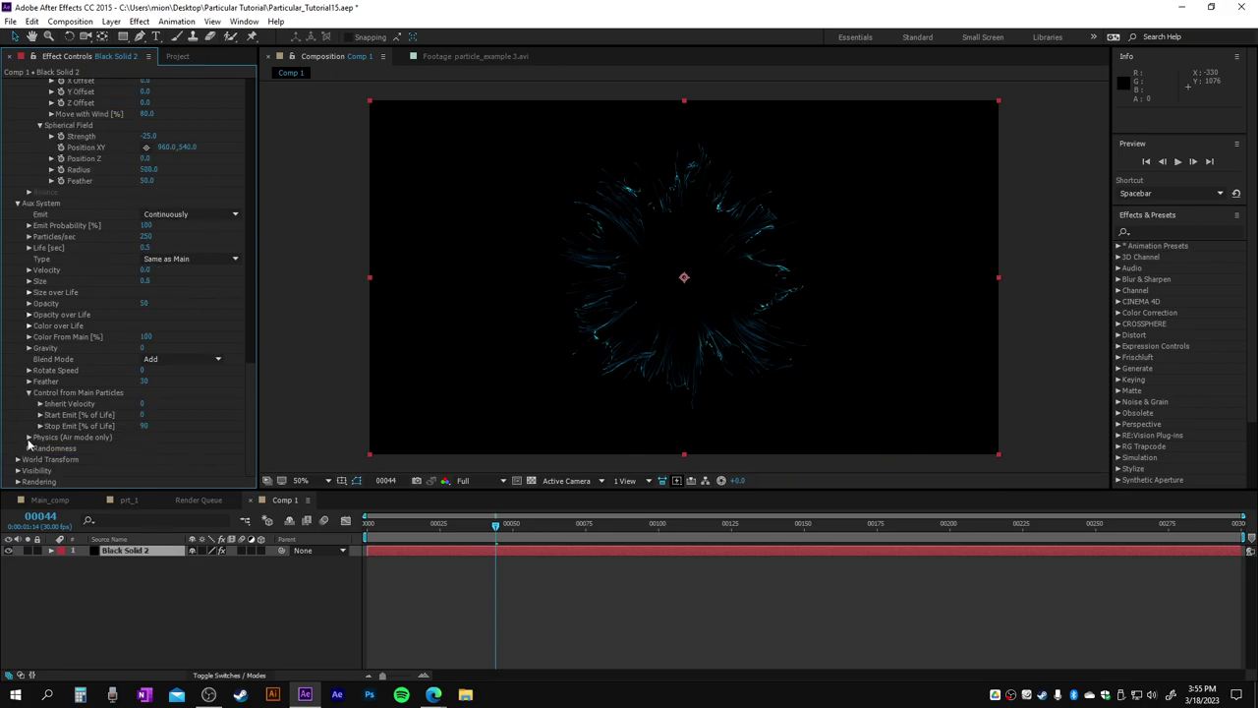
Step: Set the aux Physics Air Resistance to 2 and Turbulence Position to 90
{"action": "left_click", "coordinate": [28, 437]}
{"action": "left_click", "coordinate": [144, 449]}
{"action": "type", "text": "2"}
{"action": "key", "text": "Return"}
{"action": "scroll", "coordinate": [194, 460], "scroll_direction": "down", "scroll_amount": 1}
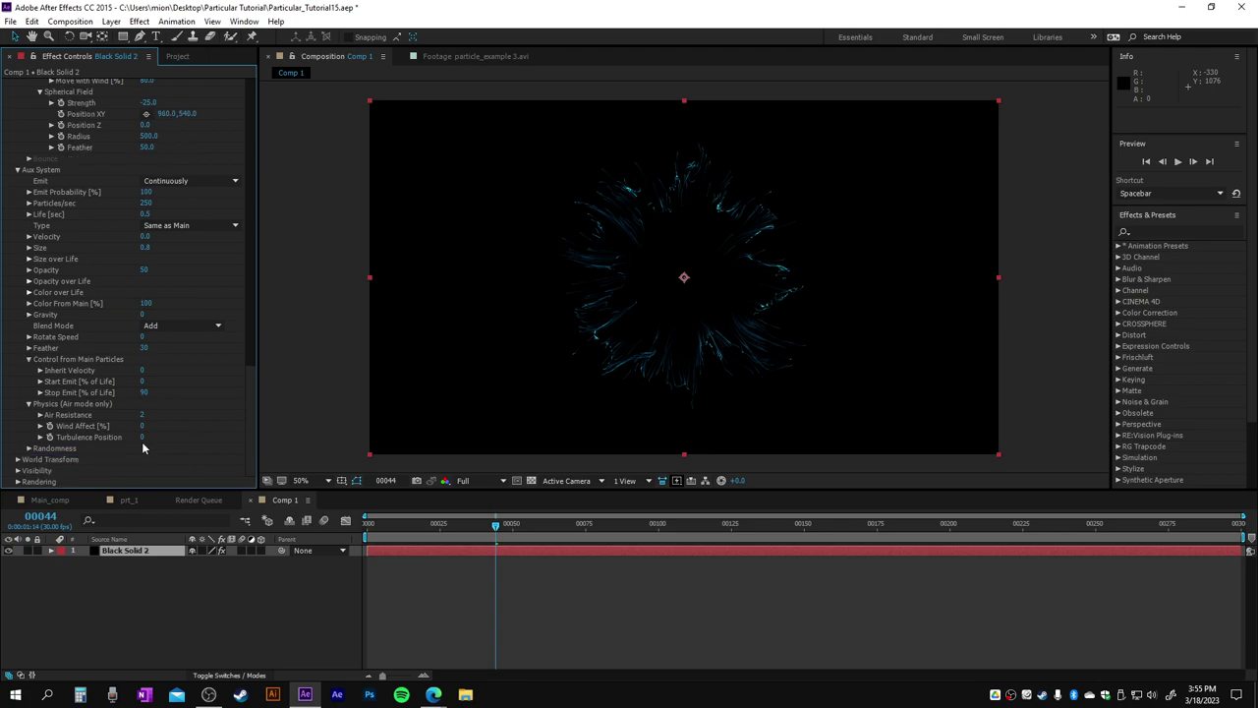
{"action": "left_click", "coordinate": [144, 437]}
{"action": "type", "text": "90"}
{"action": "key", "text": "Return"}
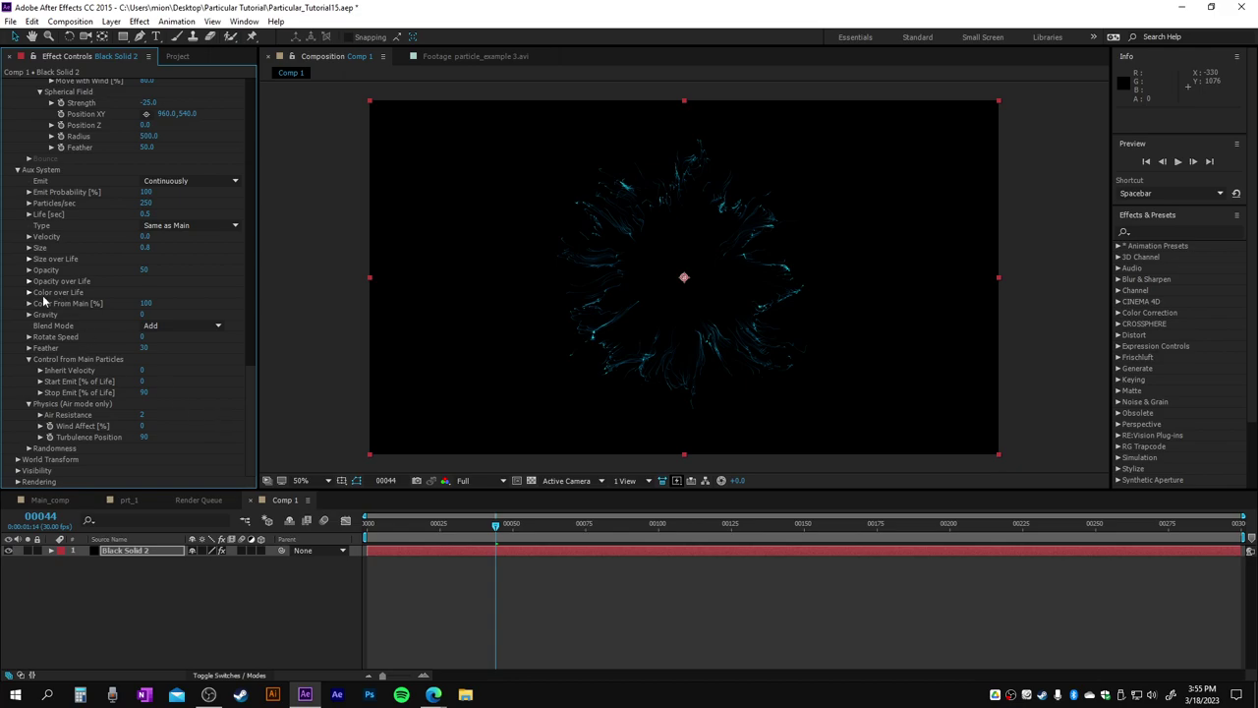
Step: Check the particle burst at frames 00064, 00033 and 00042
{"action": "left_click", "coordinate": [555, 525]}
{"action": "left_click", "coordinate": [598, 526]}
{"action": "left_click", "coordinate": [464, 528]}
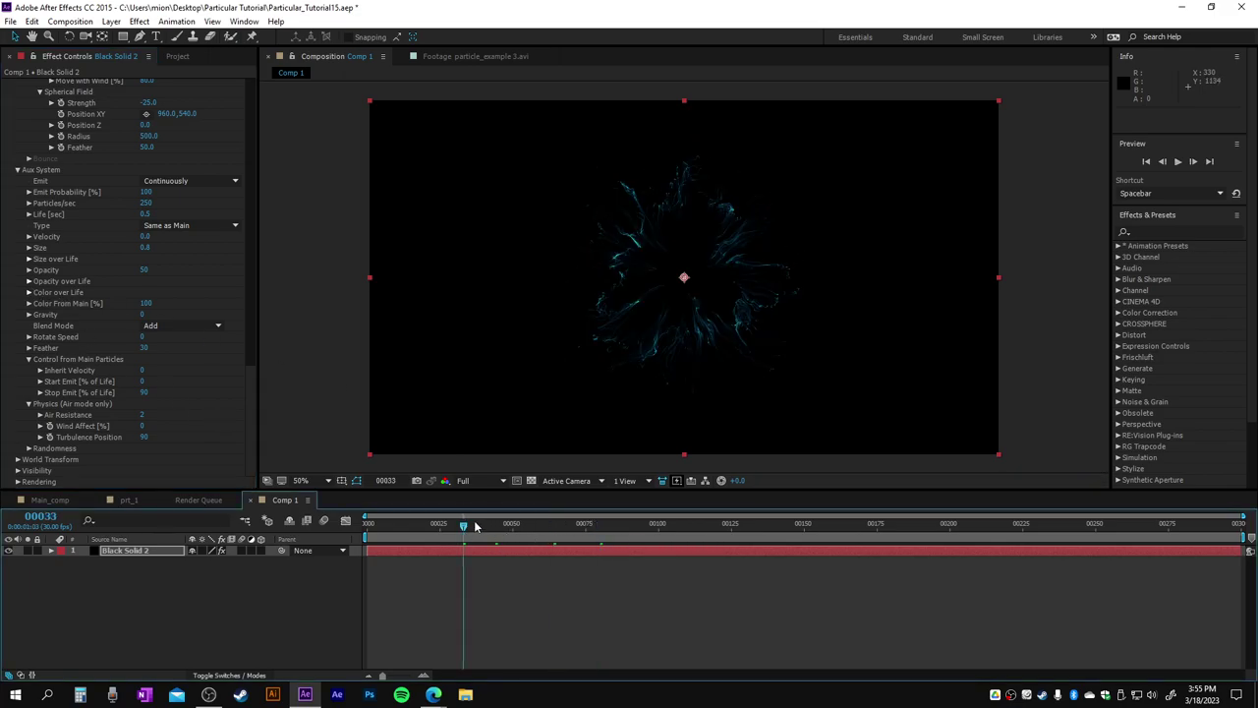
{"action": "left_click", "coordinate": [489, 527]}
Step: On Black Solid 2, set the frame-0 Particles/sec keyframe to 10000
{"action": "left_click", "coordinate": [149, 551]}
{"action": "key", "text": "u"}
{"action": "left_click", "coordinate": [370, 539]}
{"action": "left_click", "coordinate": [191, 572]}
{"action": "type", "text": "100000"}
{"action": "left_click", "coordinate": [229, 593]}
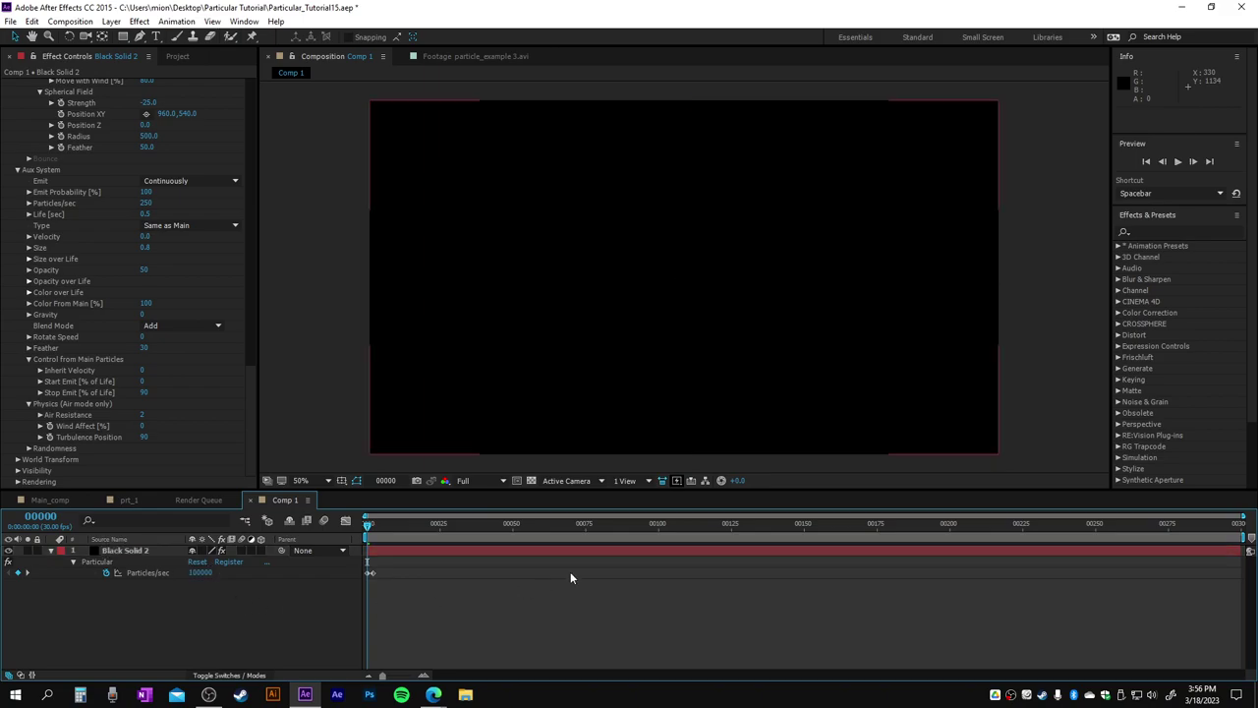
Step: Review the denser cyan ring burst at frames 00042 and 00052
{"action": "left_click", "coordinate": [489, 527]}
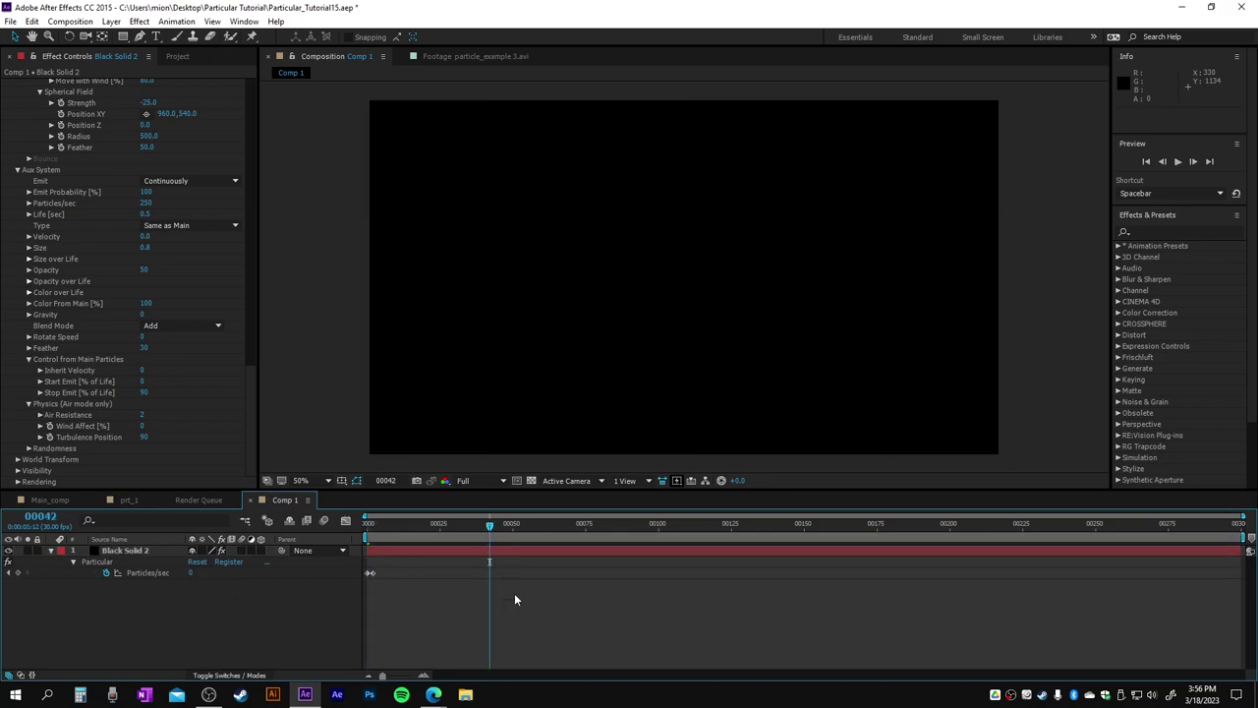
{"action": "left_click", "coordinate": [518, 527]}
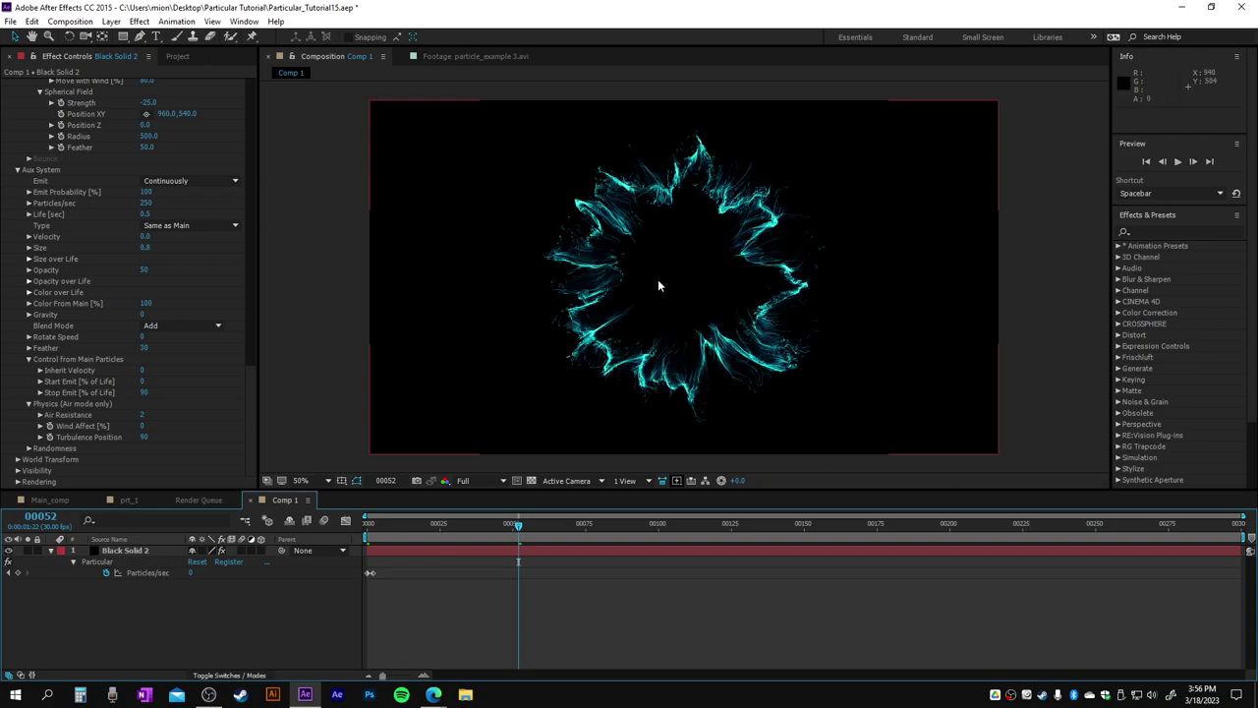
{"action": "left_click_drag", "start_coordinate": [244, 389], "coordinate": [274, 99]}
Step: Collapse Particular and add a Time > Echo effect to Black Solid 2
{"action": "left_click", "coordinate": [7, 84]}
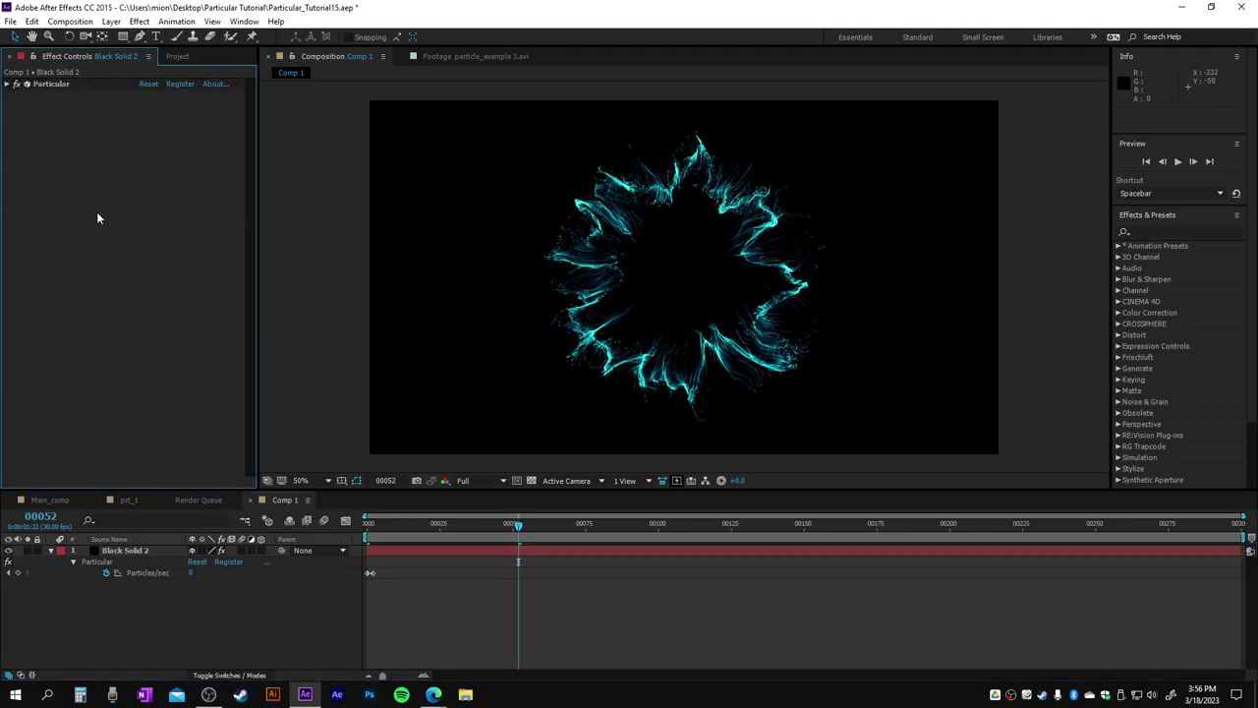
{"action": "right_click", "coordinate": [126, 283]}
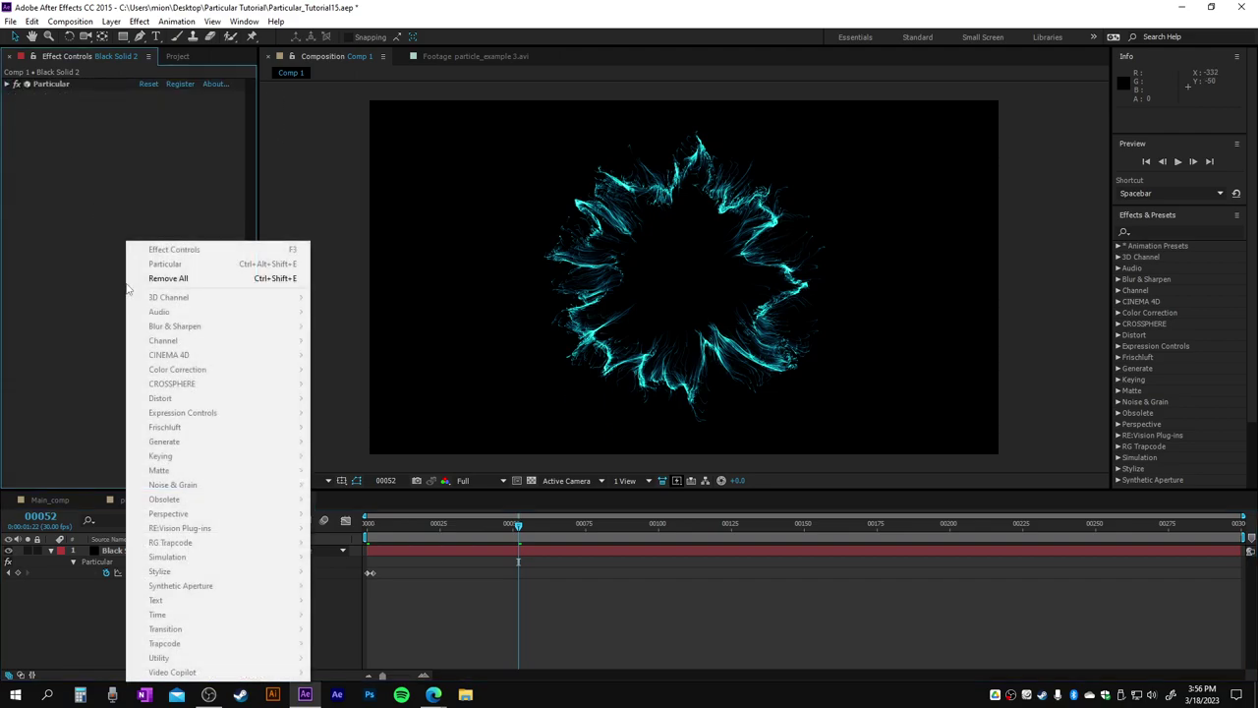
{"action": "left_click", "coordinate": [81, 404]}
{"action": "right_click", "coordinate": [100, 306]}
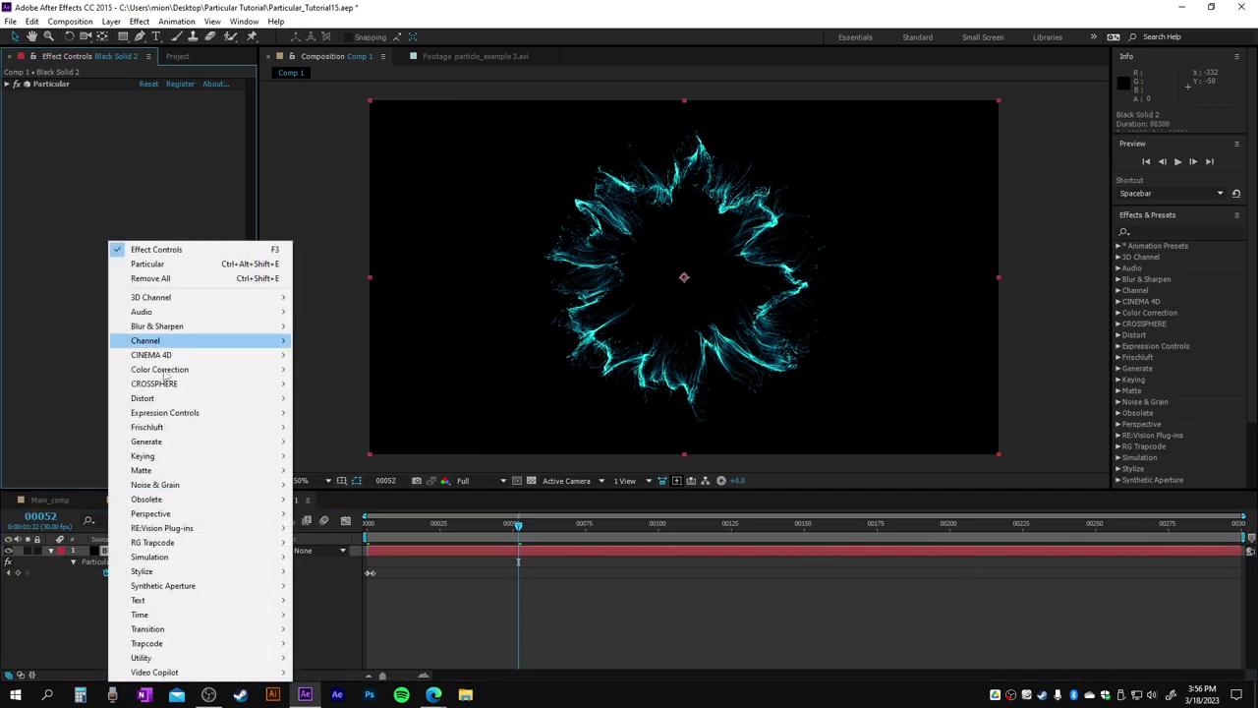
{"action": "mouse_move", "coordinate": [246, 620]}
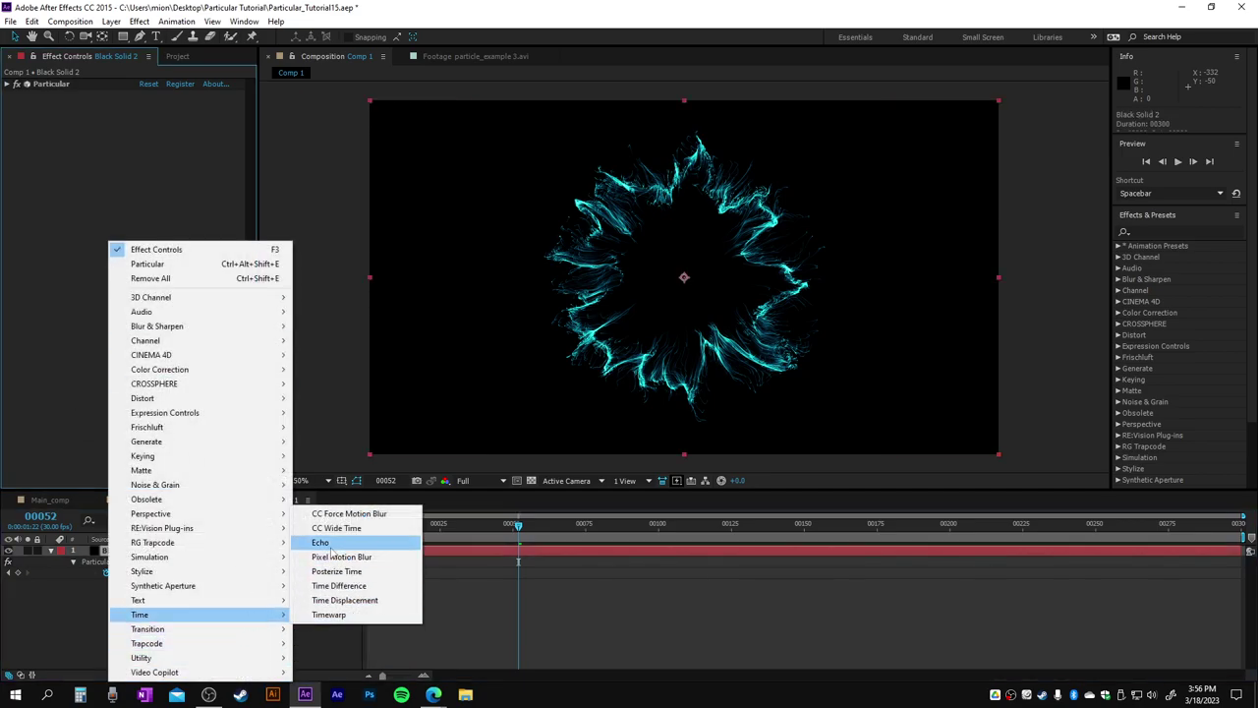
{"action": "left_click", "coordinate": [320, 542]}
Step: Set Echo Time to 0 and Number of Echoes to 3
{"action": "left_click", "coordinate": [147, 106]}
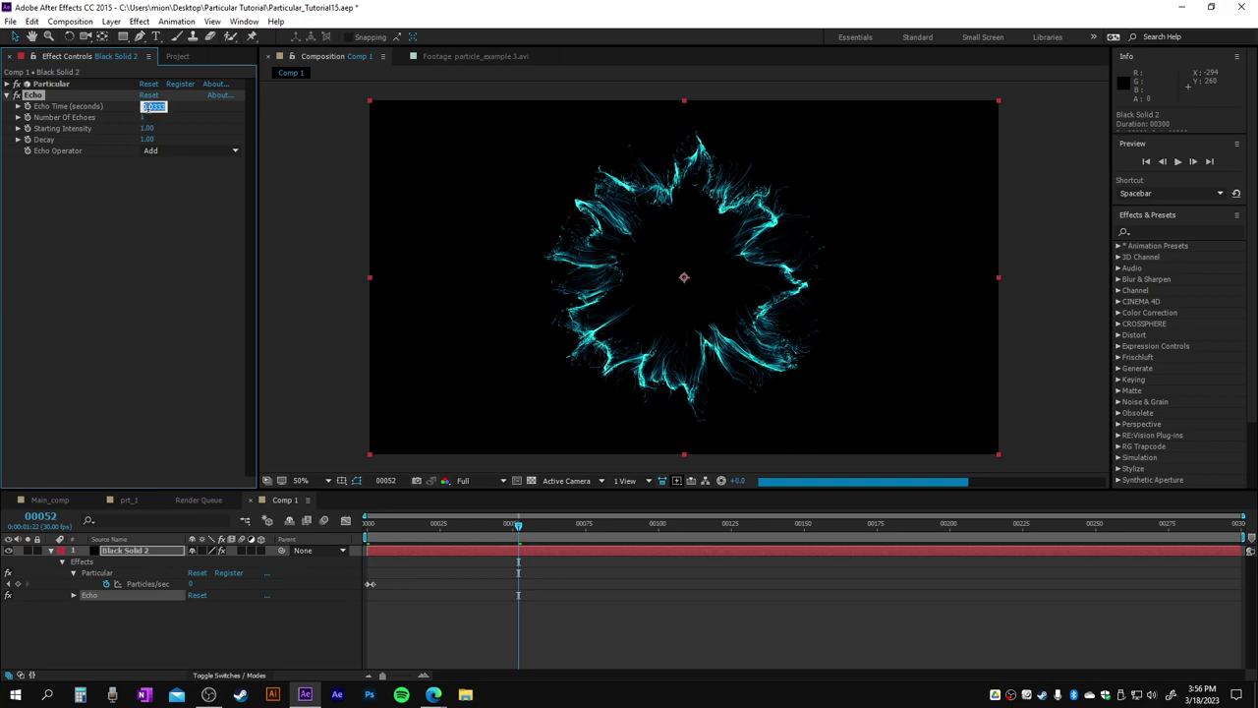
{"action": "type", "text": "0"}
{"action": "left_click", "coordinate": [196, 272]}
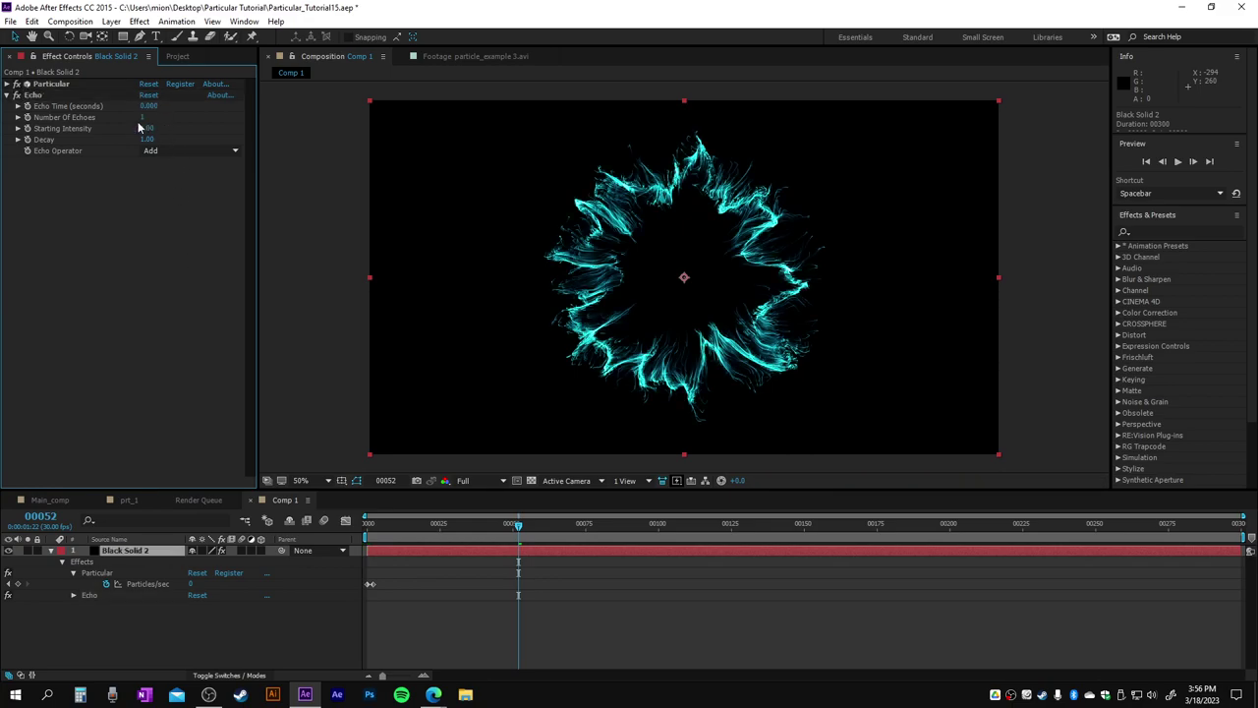
{"action": "left_click", "coordinate": [144, 117]}
{"action": "left_click", "coordinate": [172, 252]}
{"action": "left_click", "coordinate": [38, 95]}
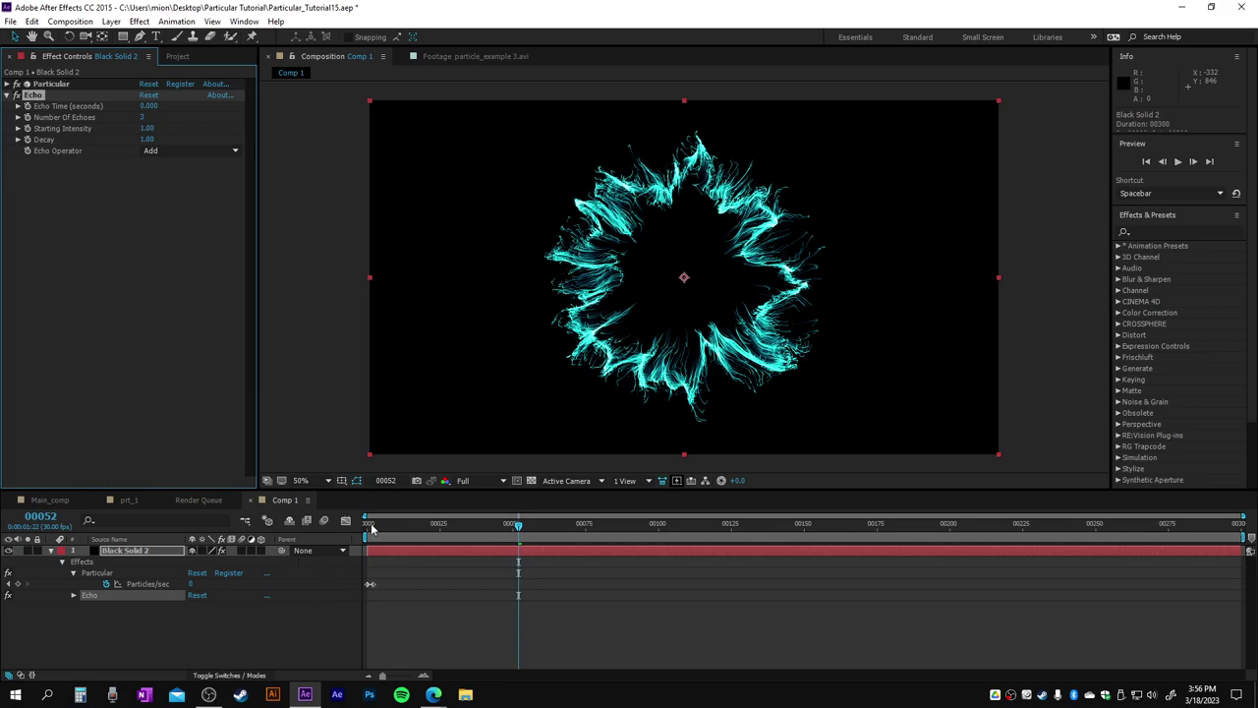
Step: Set the frame-0 Particles/sec keyframe to 50000
{"action": "left_click", "coordinate": [367, 524]}
{"action": "left_click", "coordinate": [199, 582]}
{"action": "type", "text": "10000"}
{"action": "left_click", "coordinate": [523, 609]}
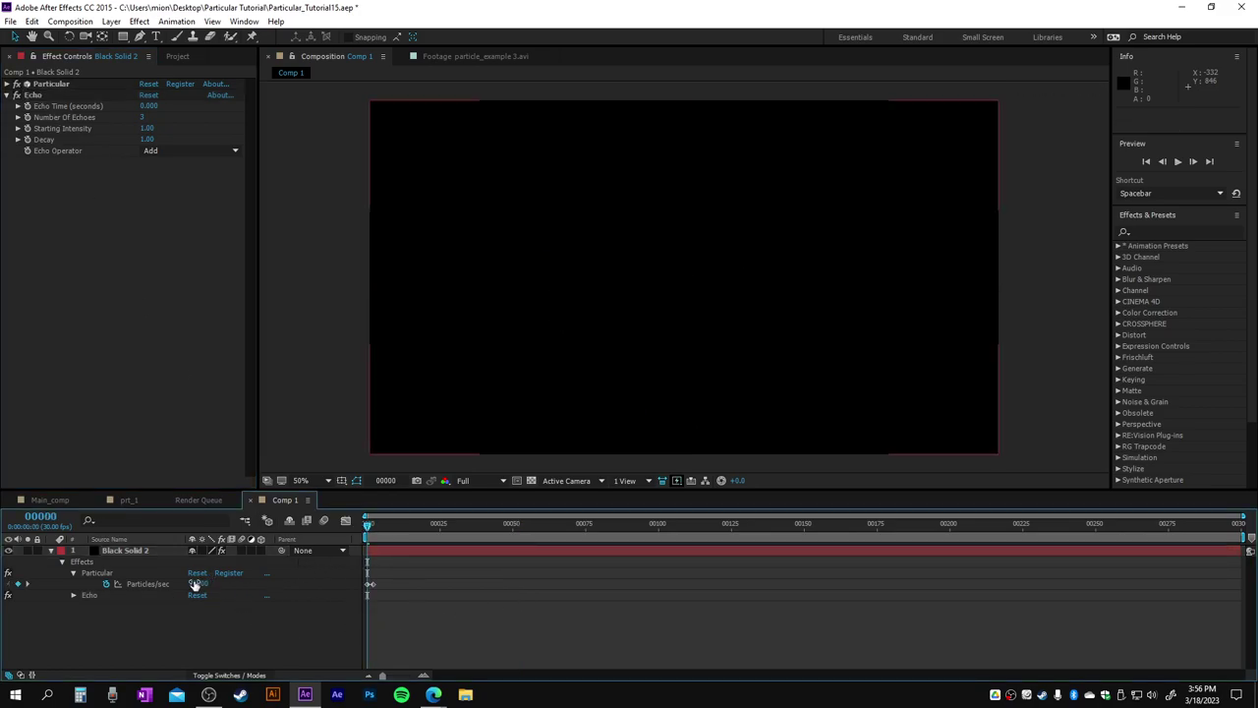
{"action": "left_click", "coordinate": [199, 582]}
{"action": "type", "text": "50000"}
{"action": "left_click", "coordinate": [237, 634]}
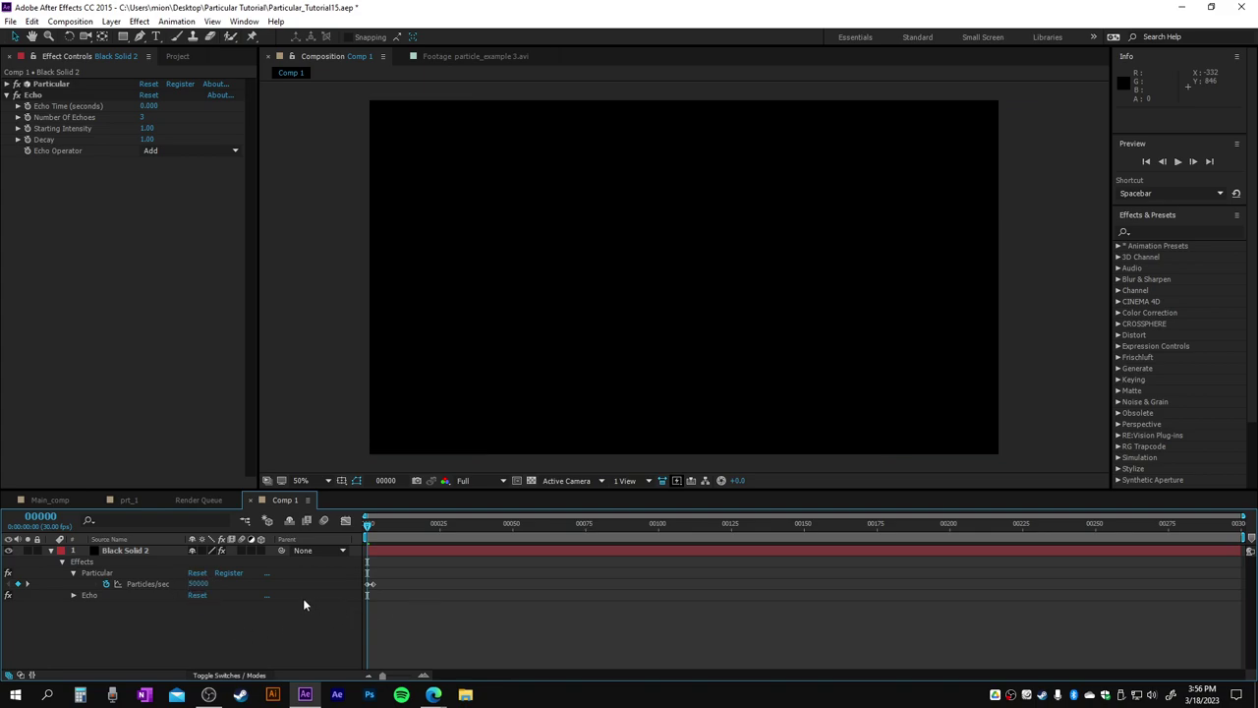
Step: At frame 00036, toggle Echo off and back on to compare the burst
{"action": "left_click", "coordinate": [472, 525]}
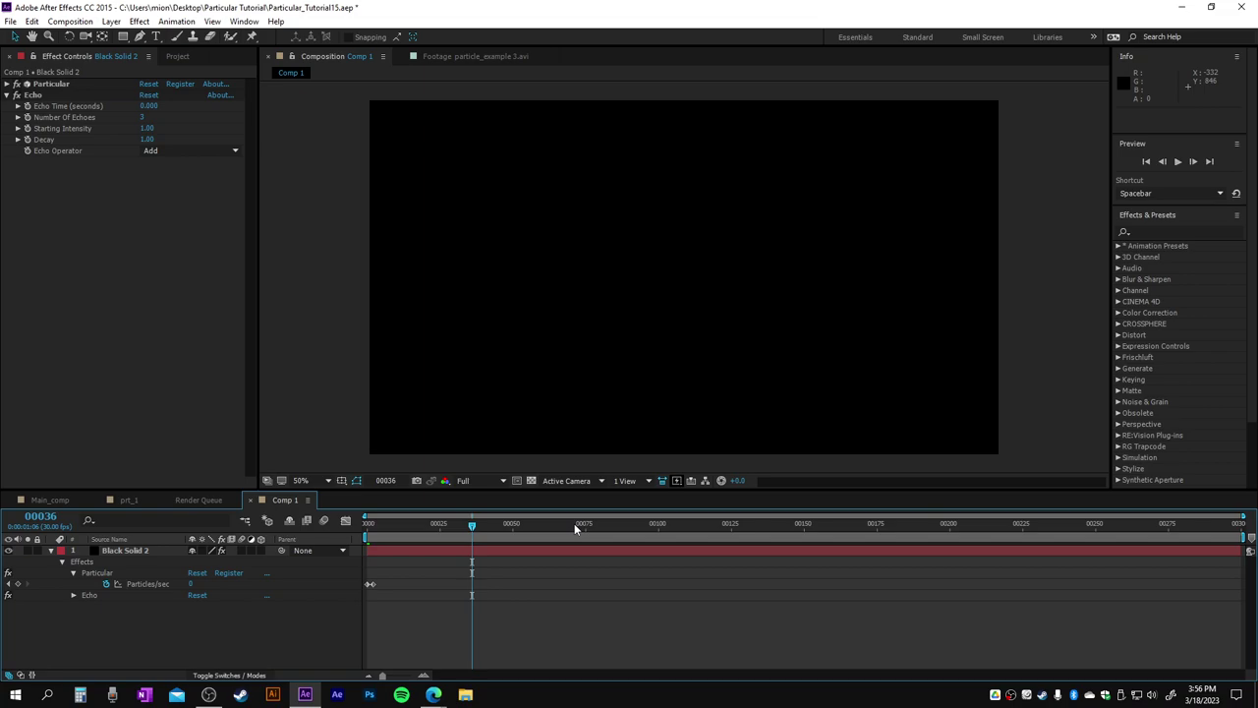
{"action": "left_click", "coordinate": [15, 103]}
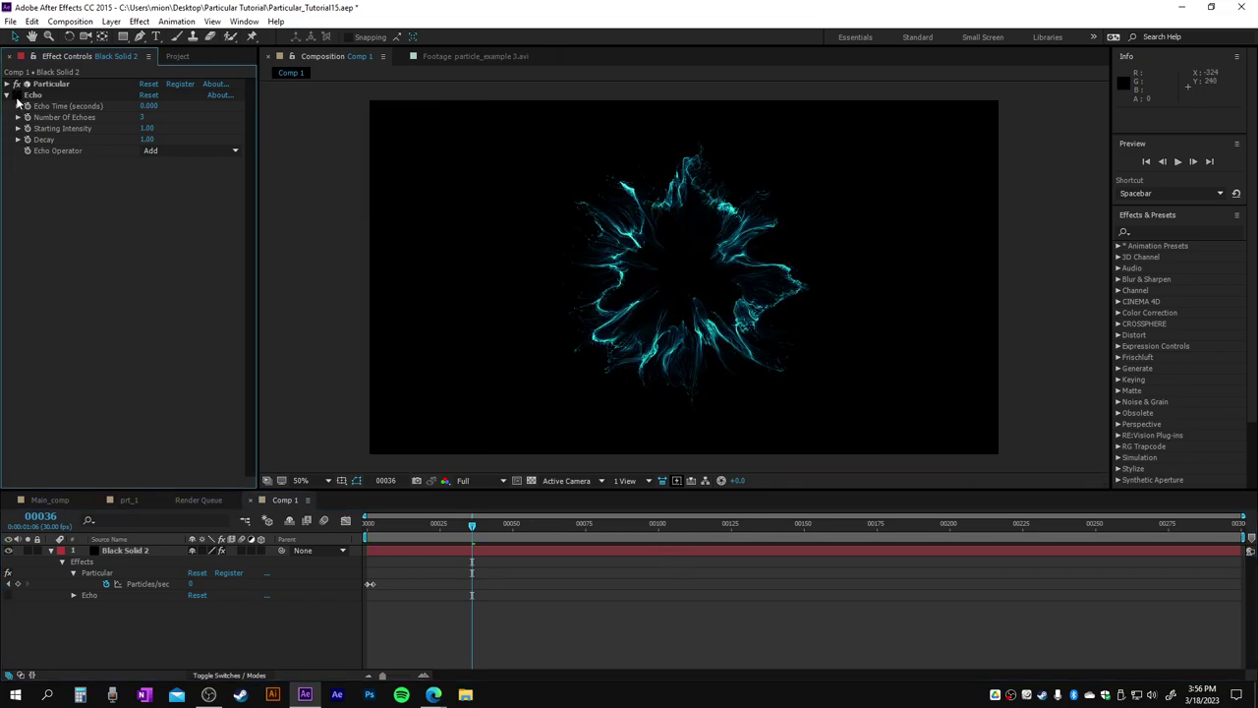
{"action": "scroll", "coordinate": [722, 314], "scroll_direction": "up", "scroll_amount": 2}
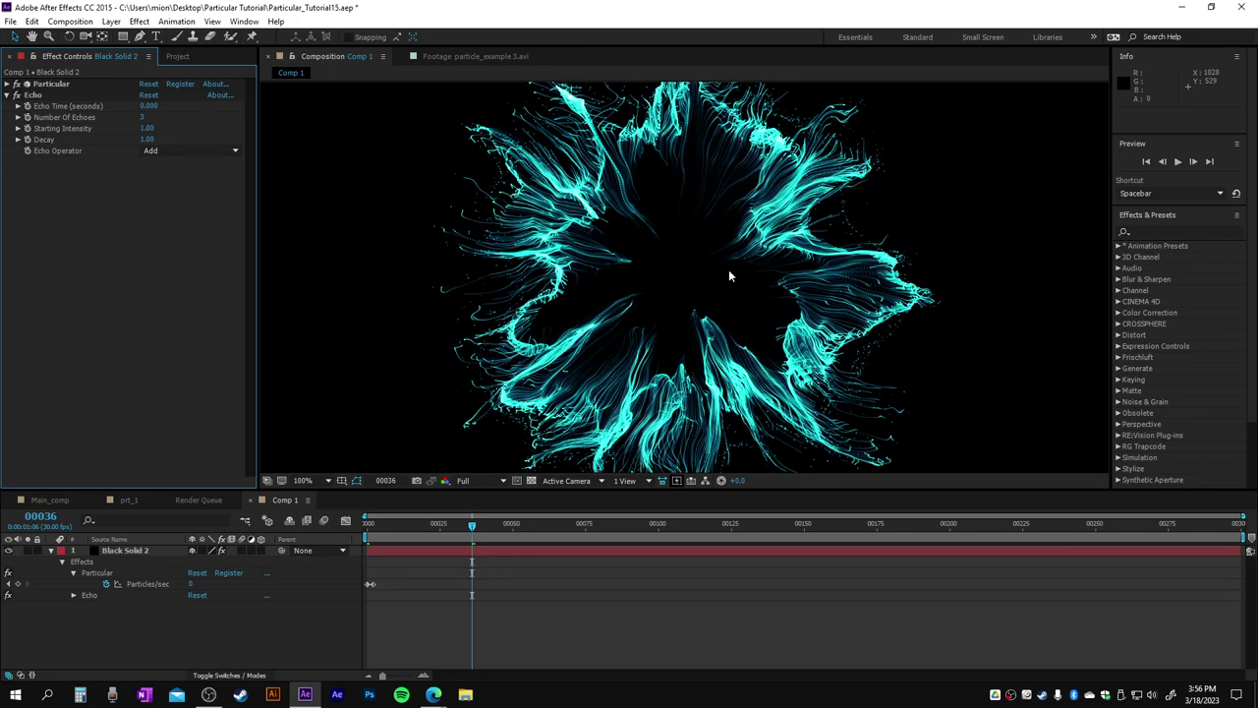
{"action": "left_click", "coordinate": [16, 96]}
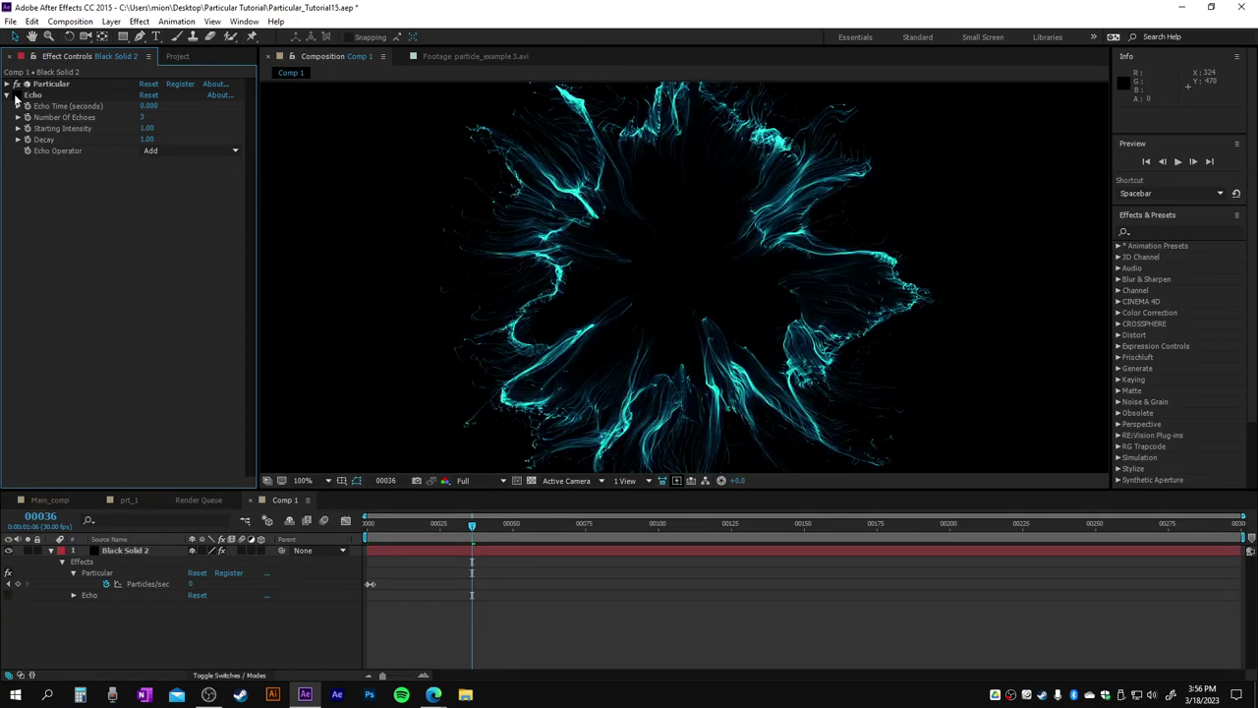
{"action": "left_click", "coordinate": [16, 96]}
{"action": "scroll", "coordinate": [603, 343], "scroll_direction": "down", "scroll_amount": 2}
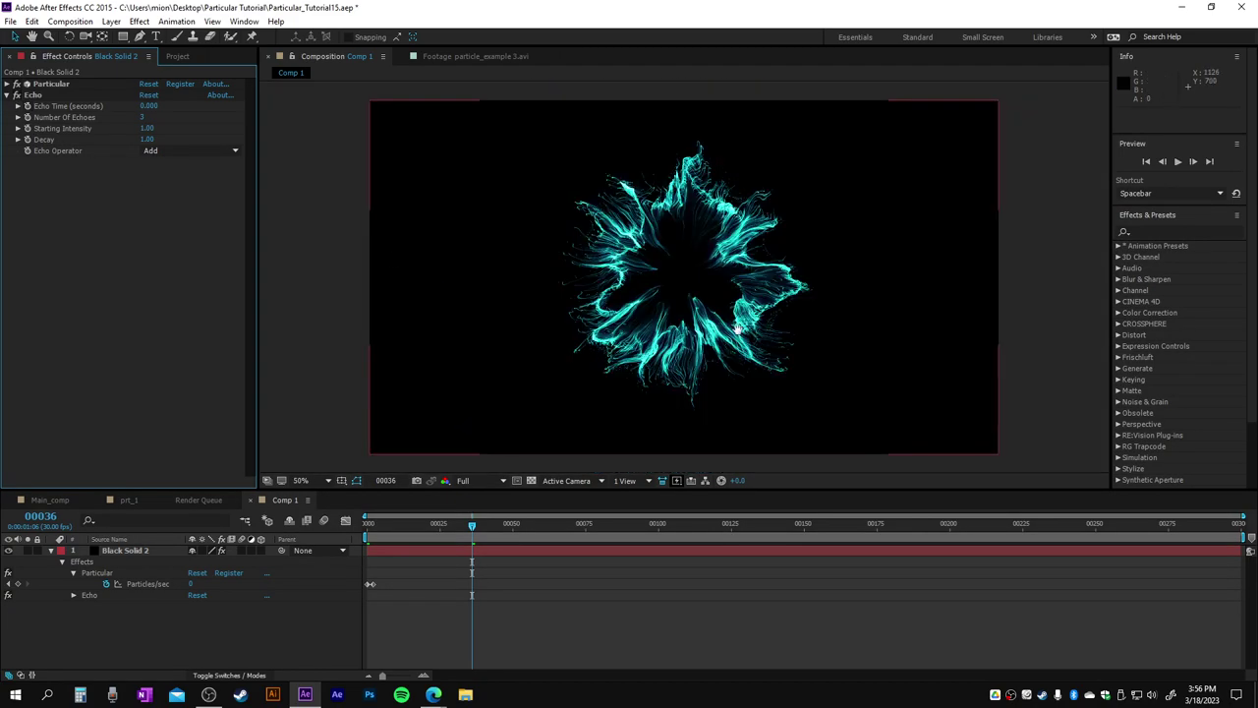
Step: Preview the echoed burst at frames 00060, 00025, 00040 and 00049
{"action": "left_click", "coordinate": [542, 524]}
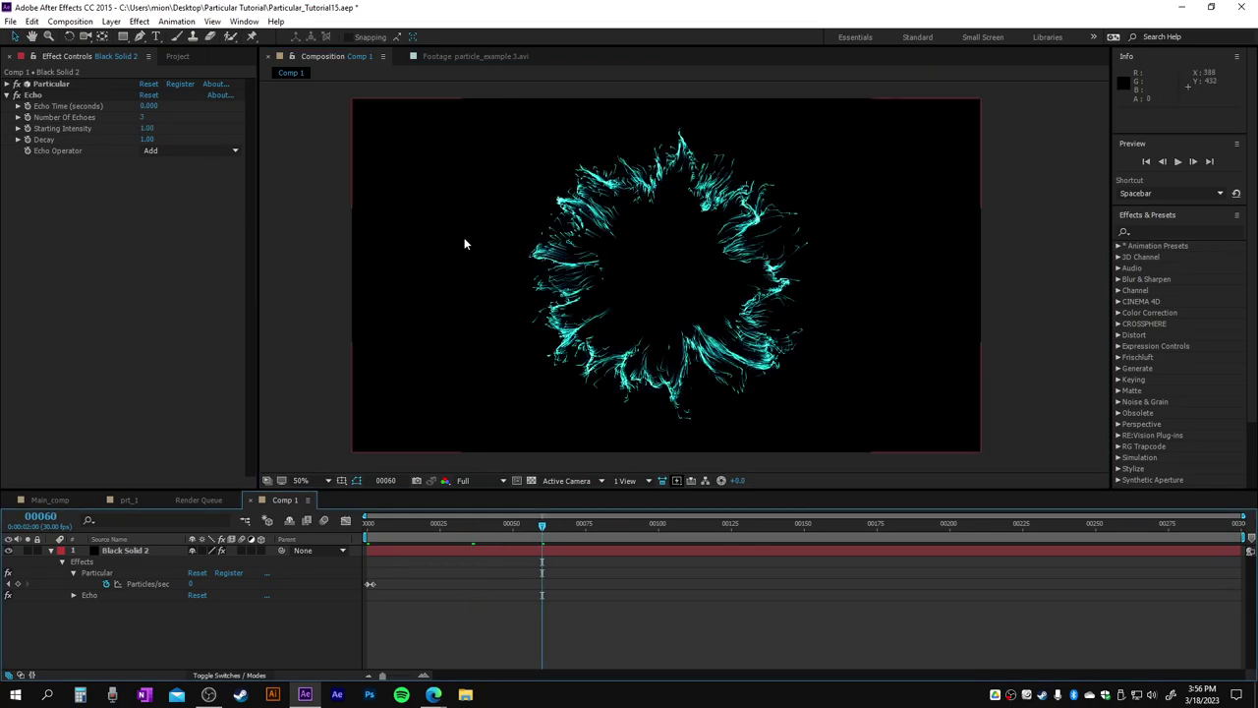
{"action": "left_click", "coordinate": [439, 524]}
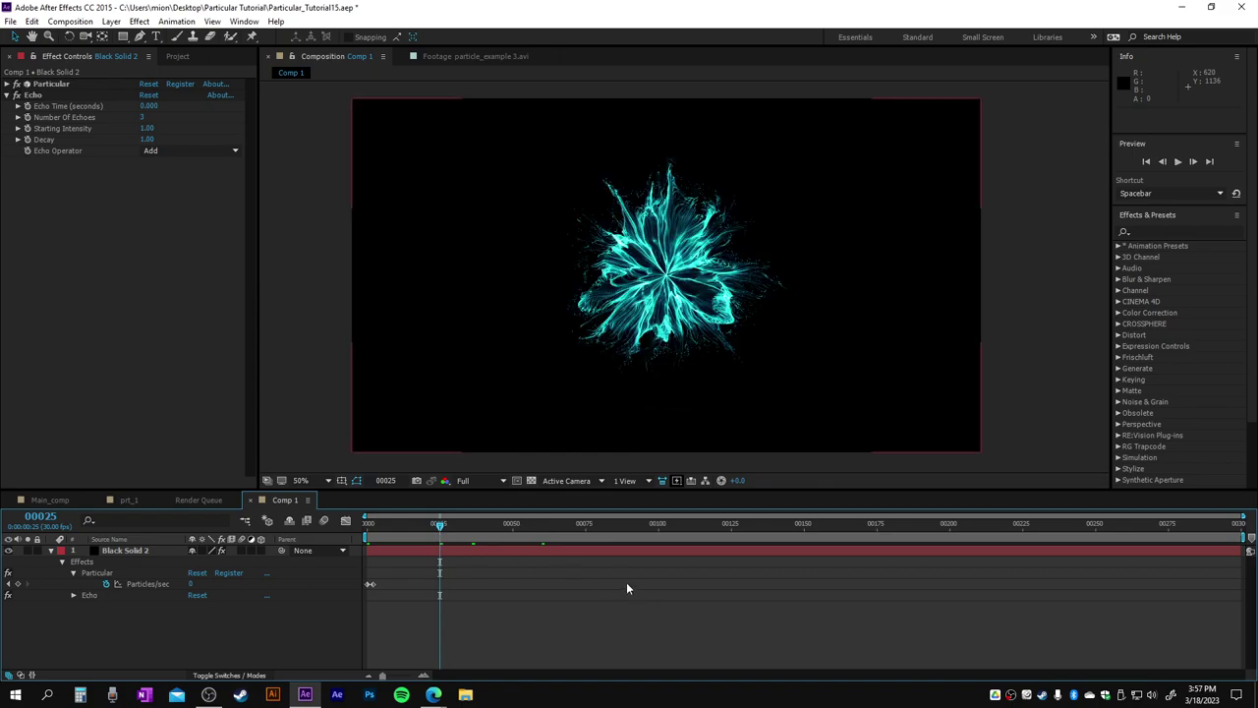
{"action": "left_click", "coordinate": [483, 527]}
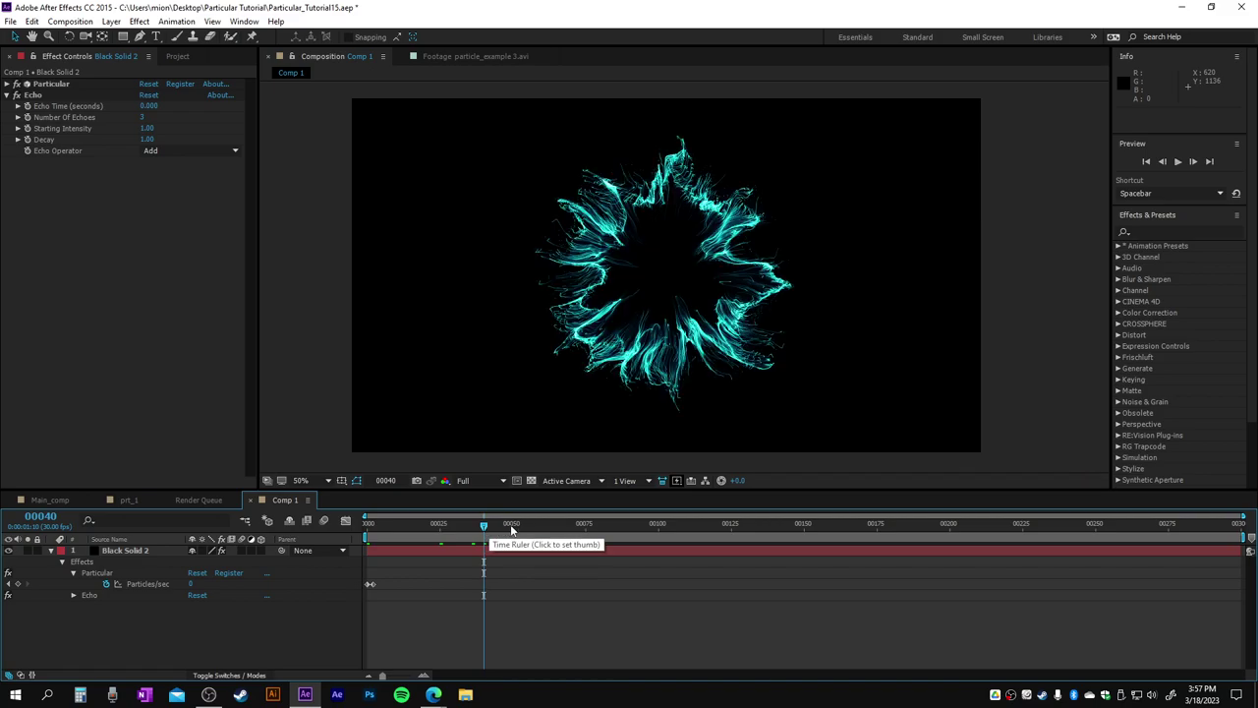
{"action": "left_click", "coordinate": [510, 528]}
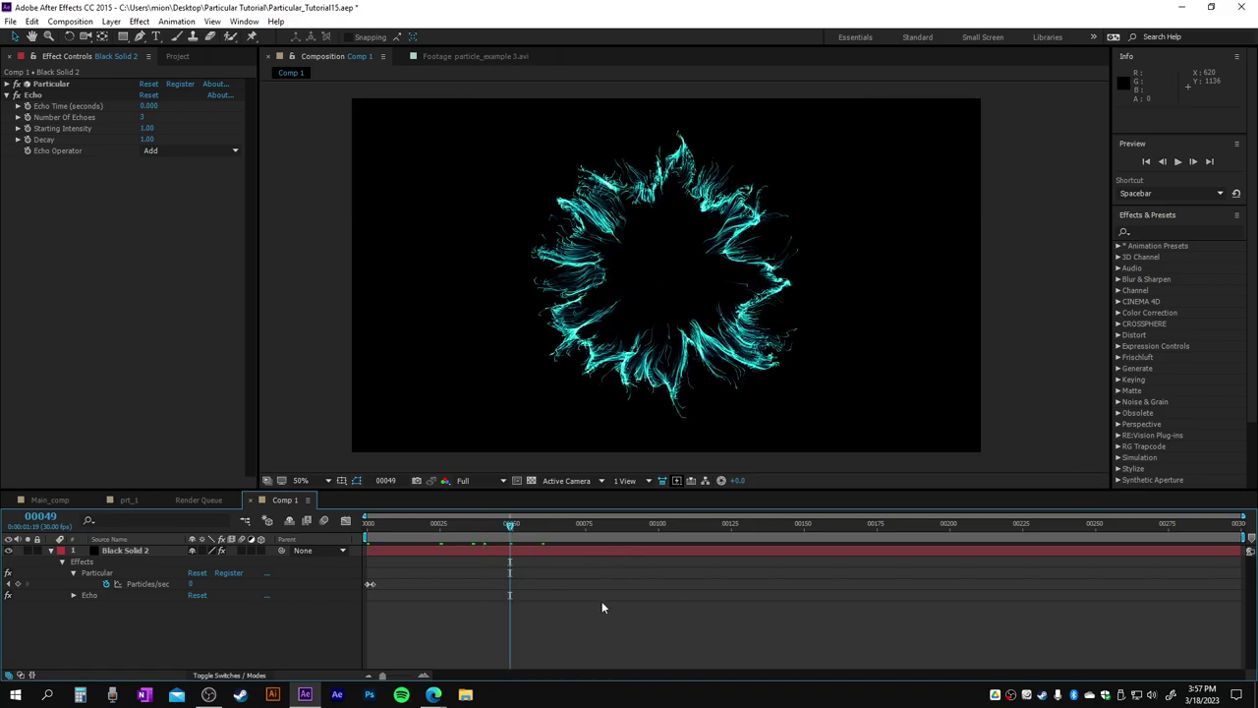